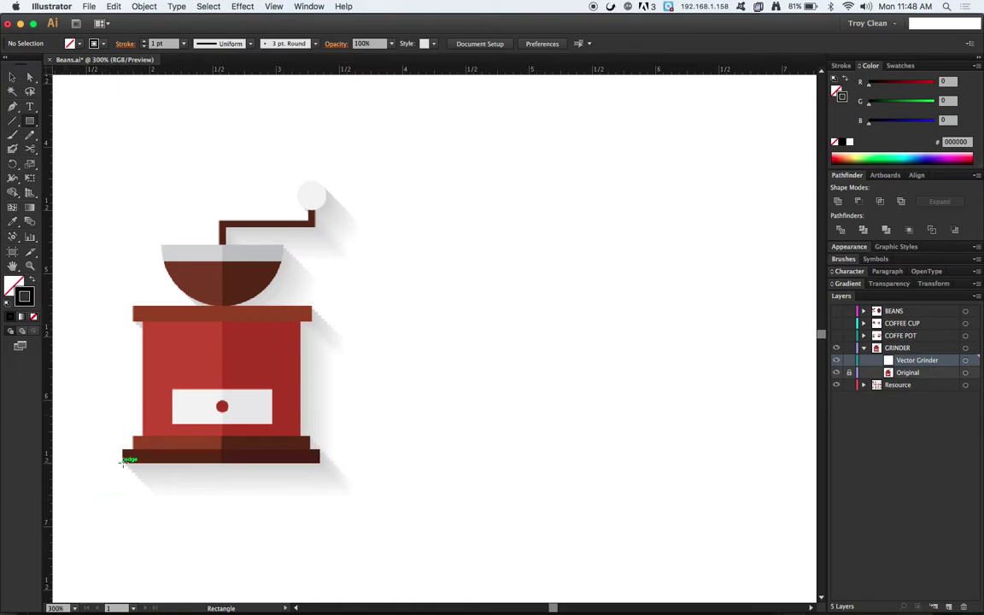
Step: Trace the grinder's base and the 1.4 × 0.1 in plinth above it as rectangles, duplicating the plinth outline onto the top slab
drag(122, 462, 132, 437)
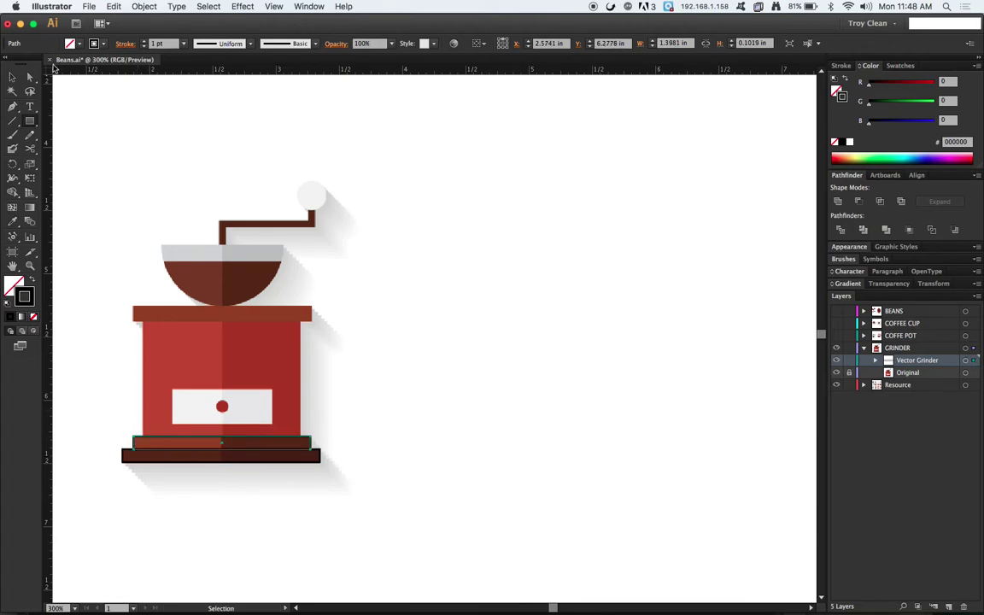
click(12, 77)
drag(284, 453, 284, 323)
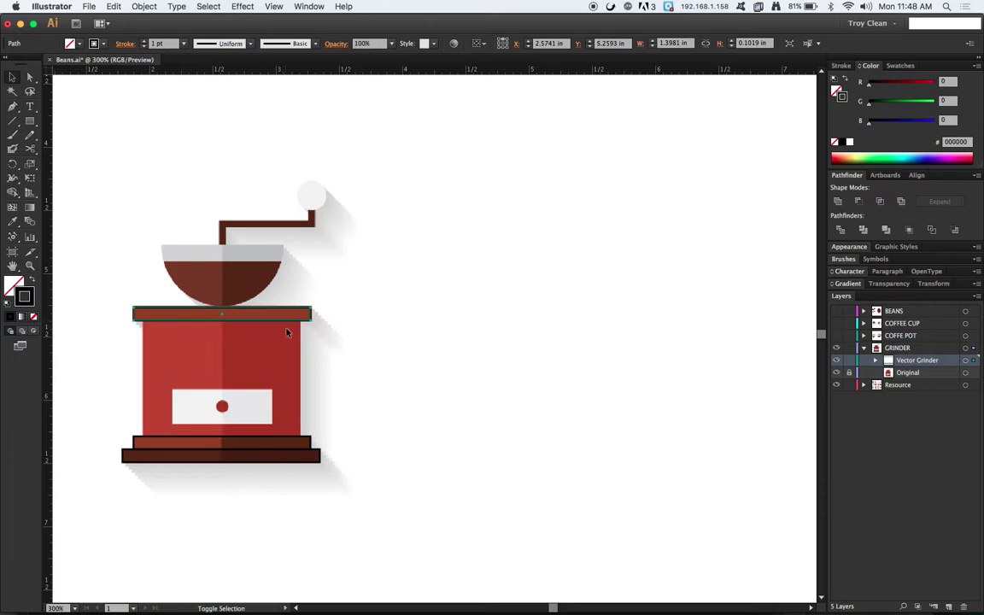
Step: Trace the grinder's body and its drawer, about 0.79 × 0.26 in, as rectangles, and the drawer knob as a circle about 0.11 in wide
click(31, 121)
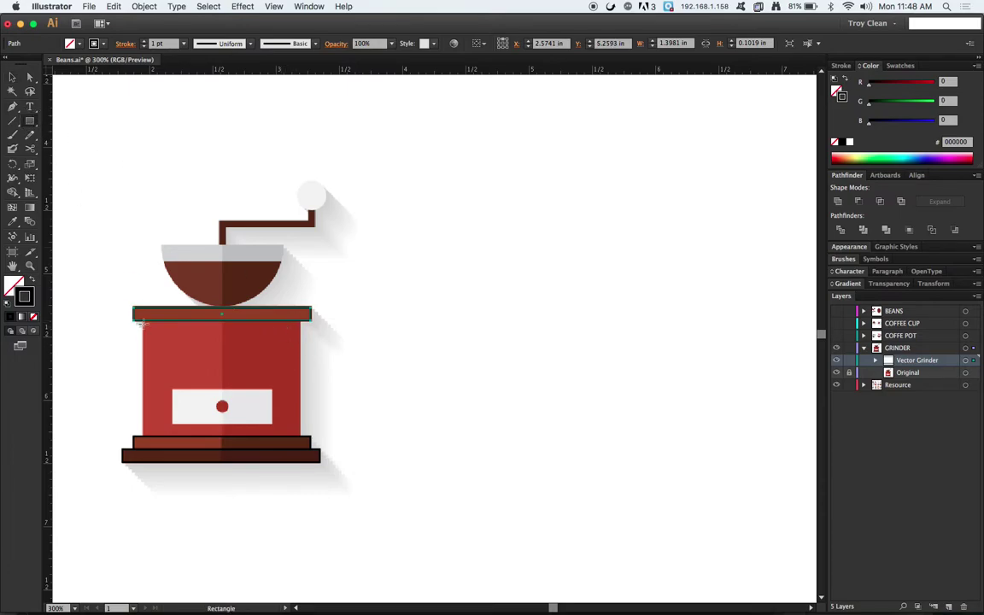
mouse_move(142, 321)
mouse_down()
mouse_move(268, 437)
mouse_move(301, 435)
mouse_move(270, 416)
mouse_move(173, 391)
mouse_up()
key(v)
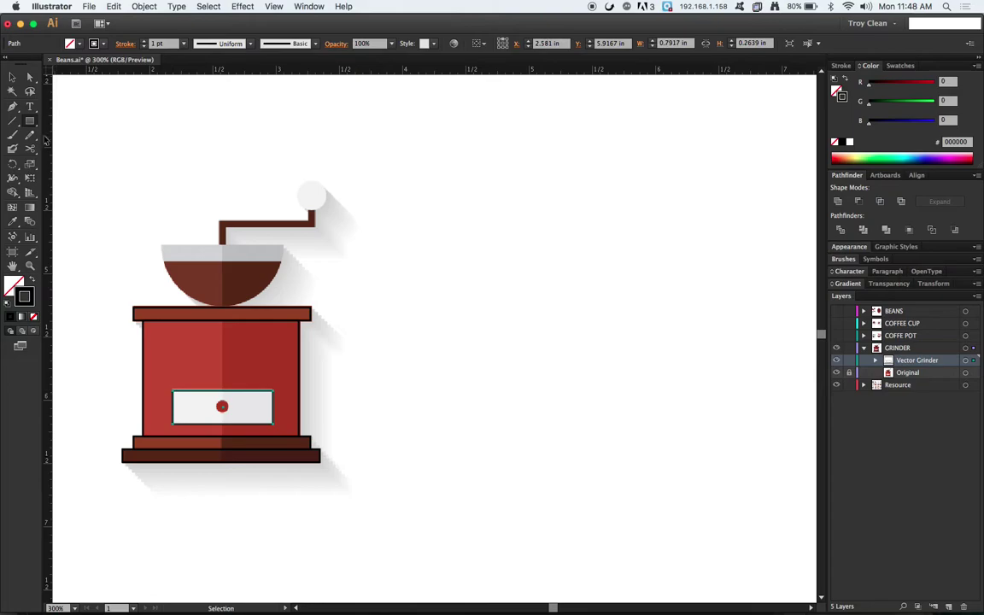
drag(31, 123, 77, 149)
drag(222, 406, 229, 416)
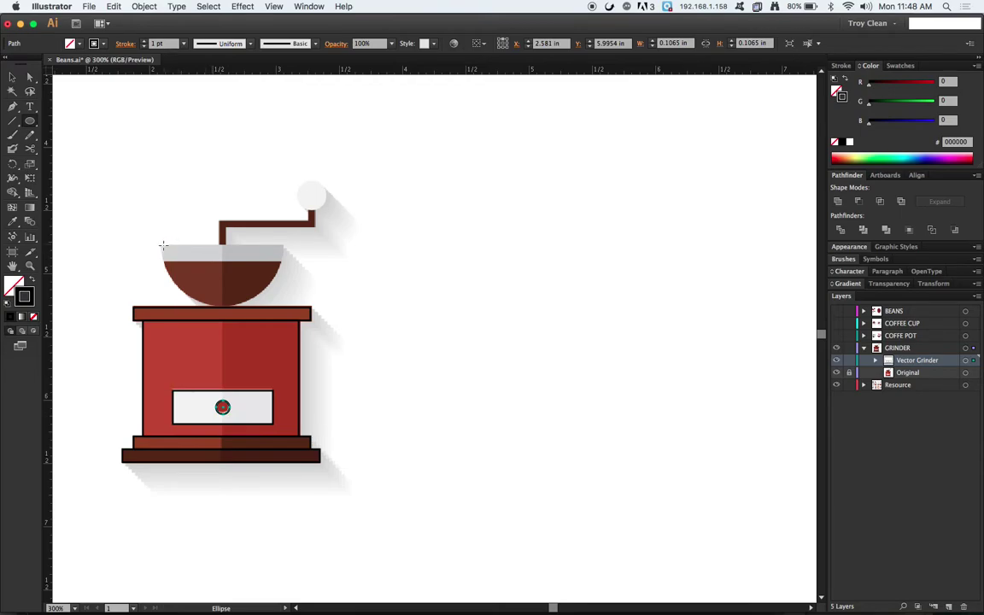
Step: Draw a circle about 0.96 in wide and move it up until its lower half matches the bowl's outline
drag(162, 245, 283, 253)
key(shift)
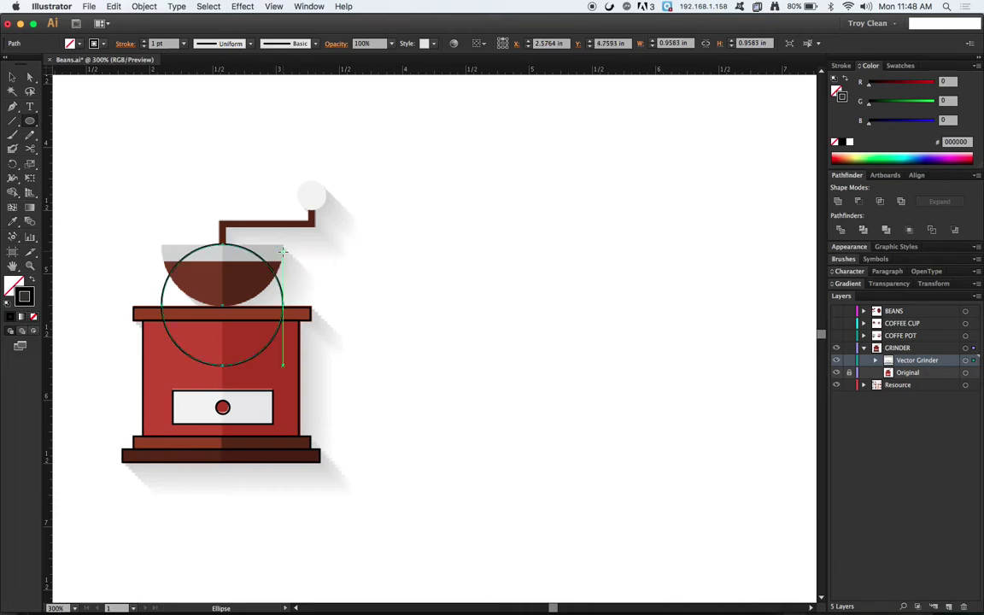
click(12, 77)
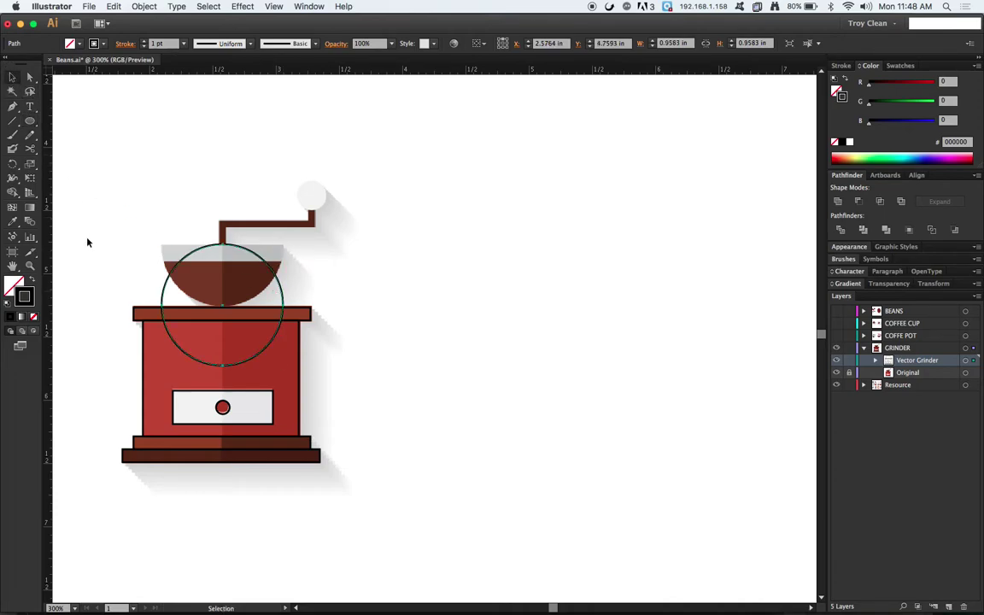
drag(285, 301, 286, 244)
Step: Cut off the circle's upper half along the bowl's rim by subtracting a rectangle about 1.95 × 0.75 in
drag(30, 121, 73, 120)
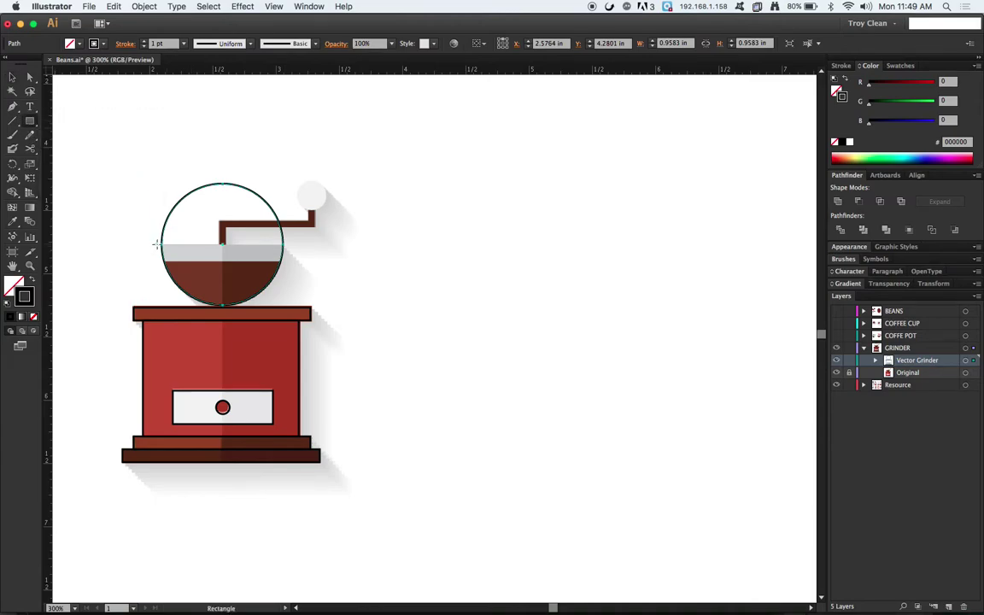
mouse_move(159, 244)
mouse_down()
mouse_move(192, 214)
mouse_move(410, 148)
mouse_move(333, 151)
mouse_up()
key(v)
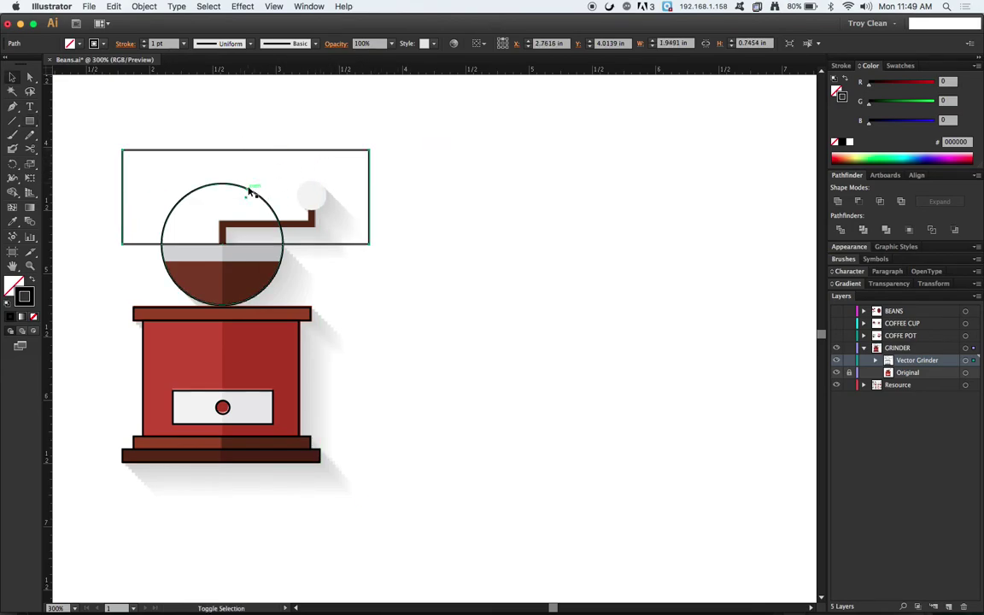
click(860, 201)
click(580, 185)
Step: Draw a rectangle about 1.94 × 1.14 in over the crank, with its lower edge along the bottom of the bowl's grey band
click(30, 121)
drag(108, 117, 356, 264)
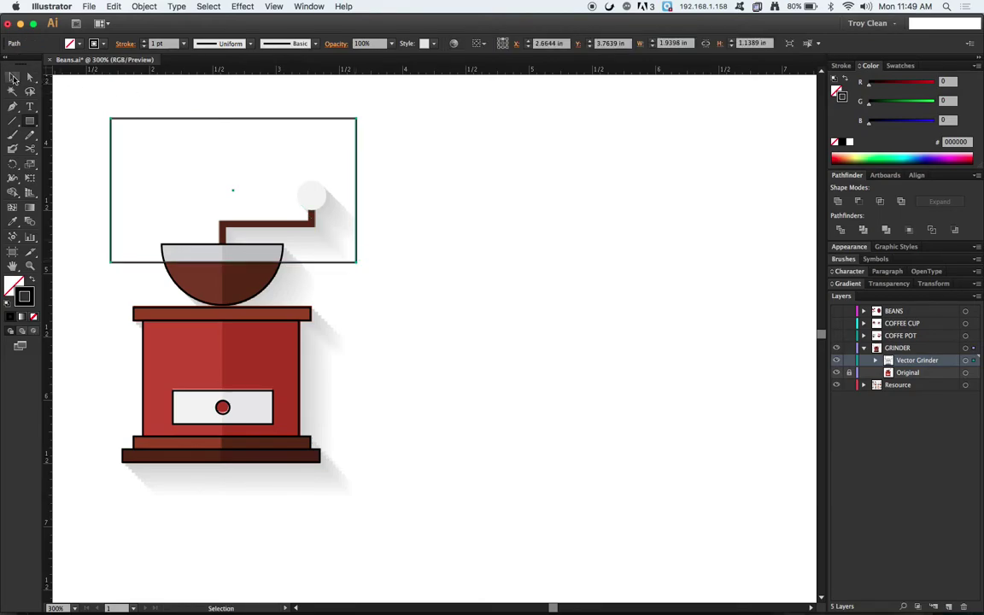
click(59, 92)
Step: Duplicate the half-circle bowl in place and intersect the copy with the large rectangle to form the bowl's upper band
click(158, 249)
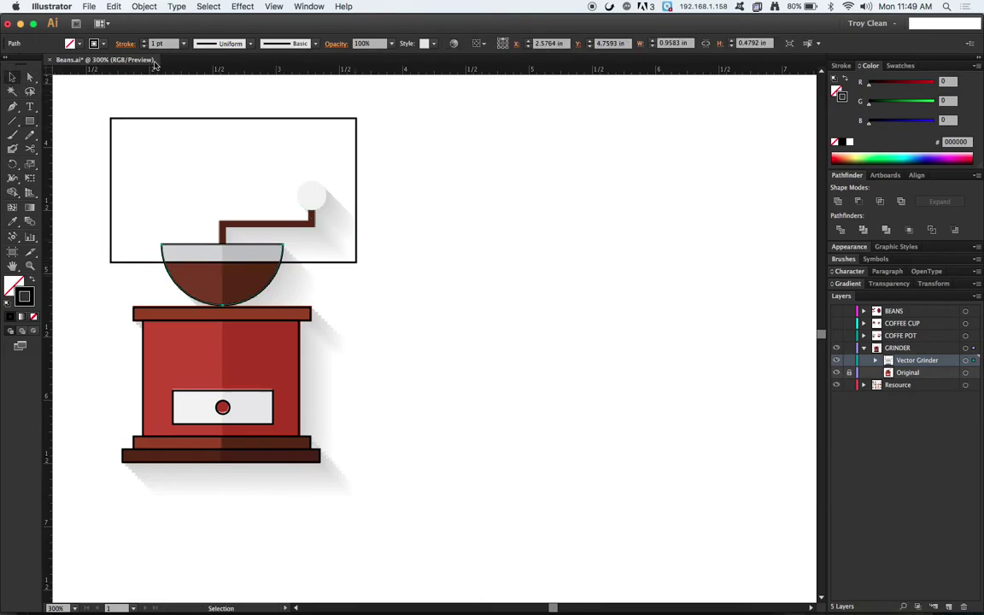
click(143, 6)
mouse_move(112, 6)
click(117, 60)
click(116, 6)
click(213, 83)
shift+click(109, 205)
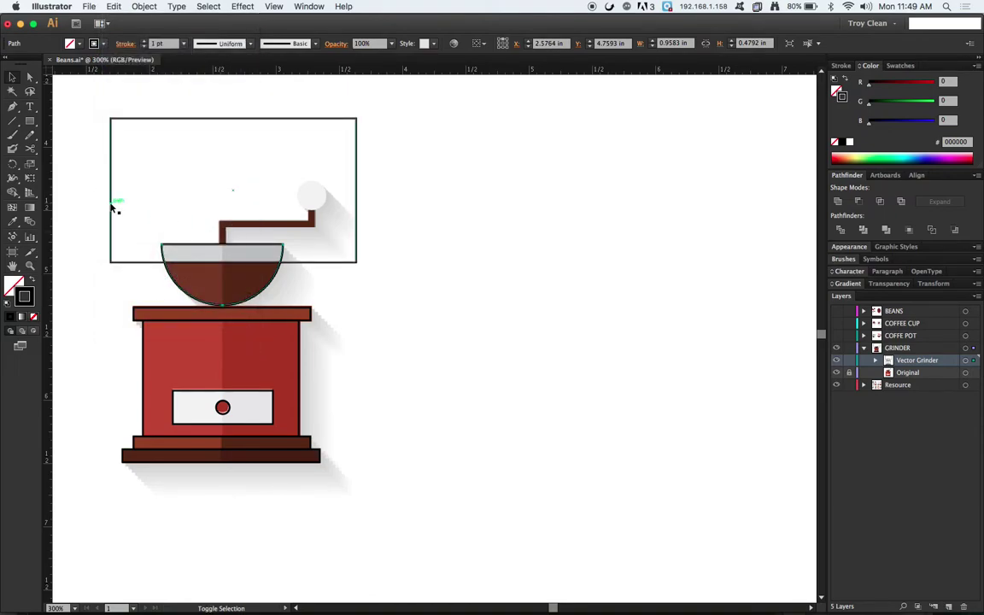
click(880, 201)
click(605, 199)
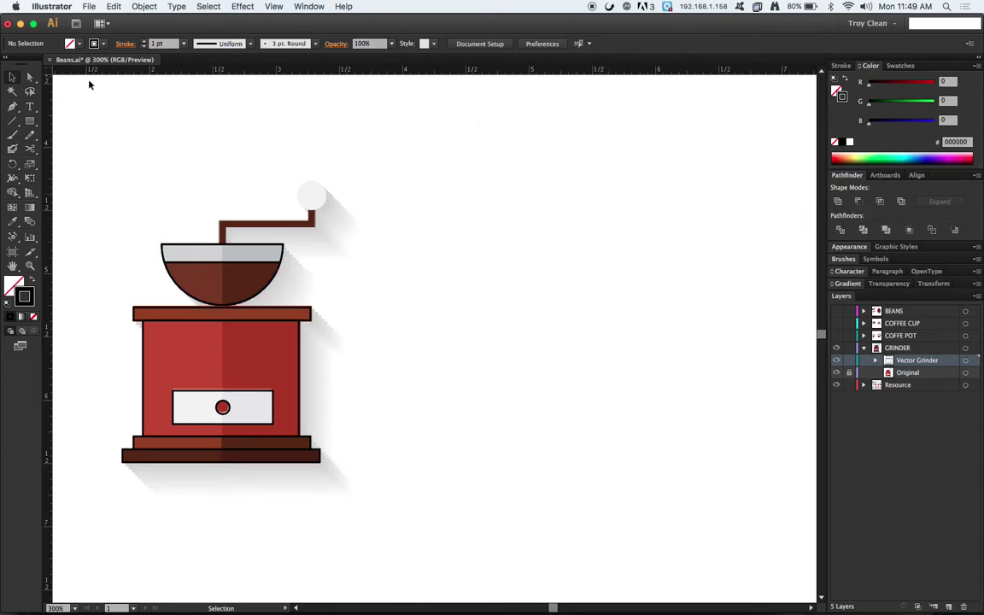
Step: Trace the handle's ball at the end of the crank as a circle about 0.23 in wide
drag(32, 123, 76, 147)
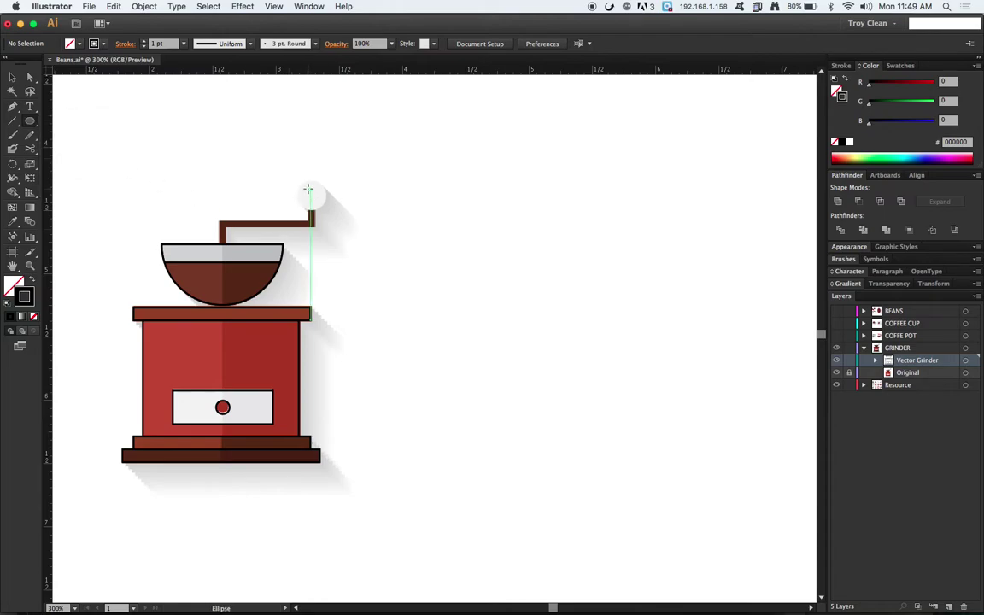
mouse_move(309, 182)
mouse_down()
mouse_move(310, 211)
mouse_move(323, 197)
mouse_move(315, 177)
mouse_move(314, 198)
mouse_up()
click(11, 78)
click(290, 153)
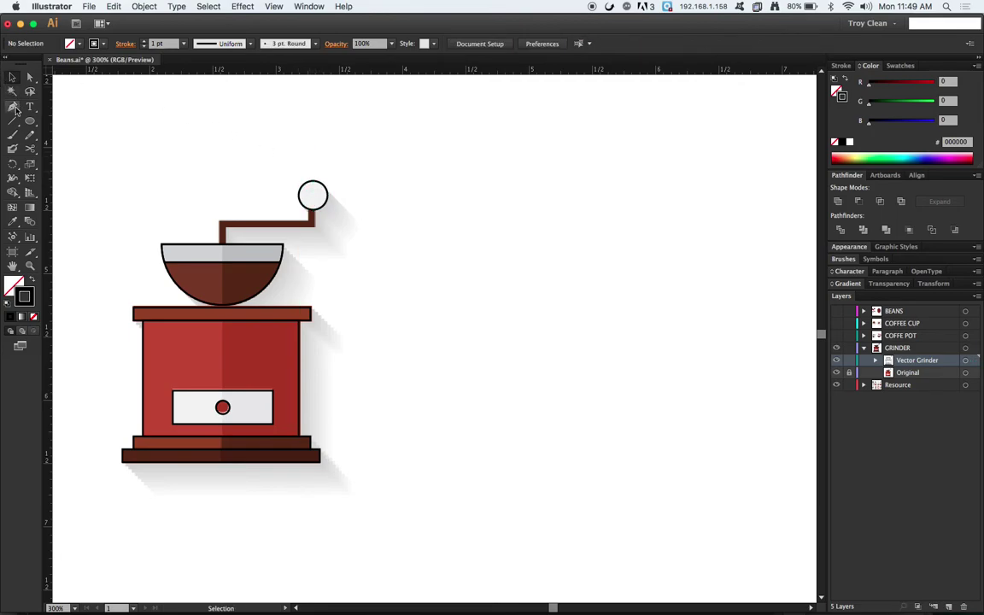
Step: Trace the crank's centreline with the Pen tool, from the bowl's rim up, across and up into the handle's ball
drag(15, 107, 66, 103)
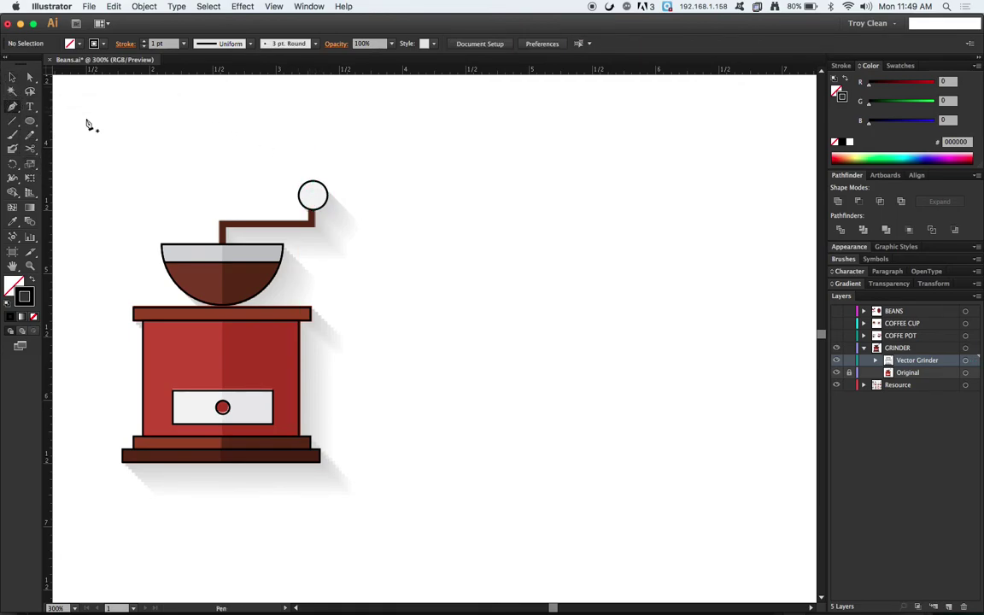
click(223, 248)
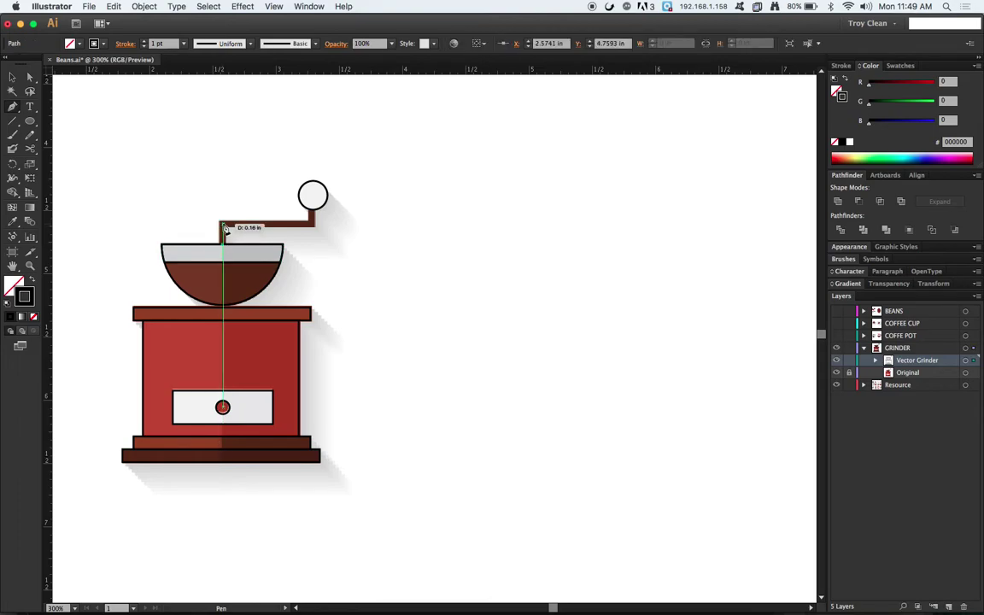
click(224, 226)
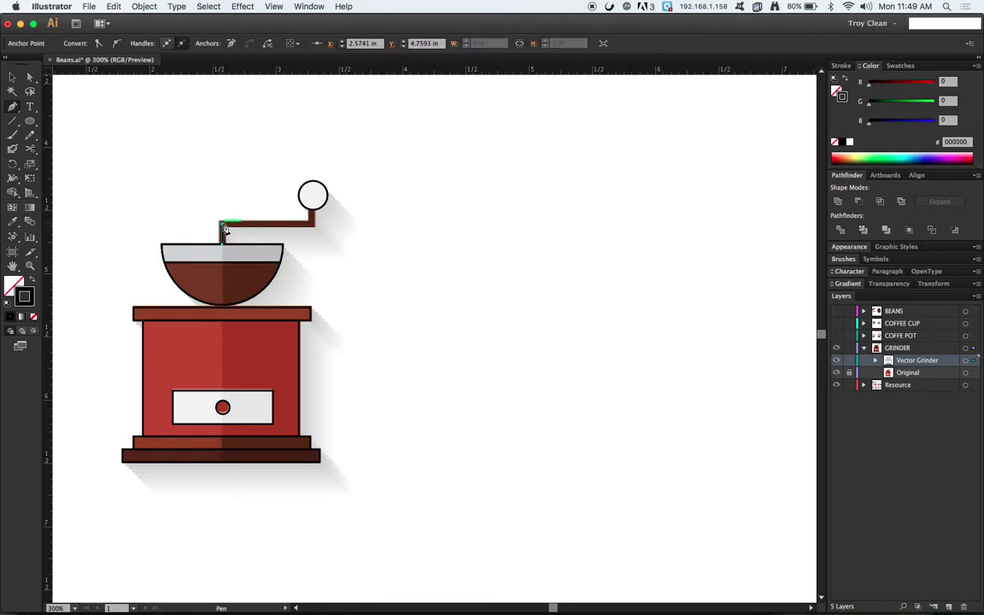
click(314, 226)
click(313, 199)
key(v)
Step: Move all the traced grinder outlines together onto the empty area beside the reference artwork
drag(369, 169, 118, 477)
drag(192, 248, 528, 259)
click(479, 179)
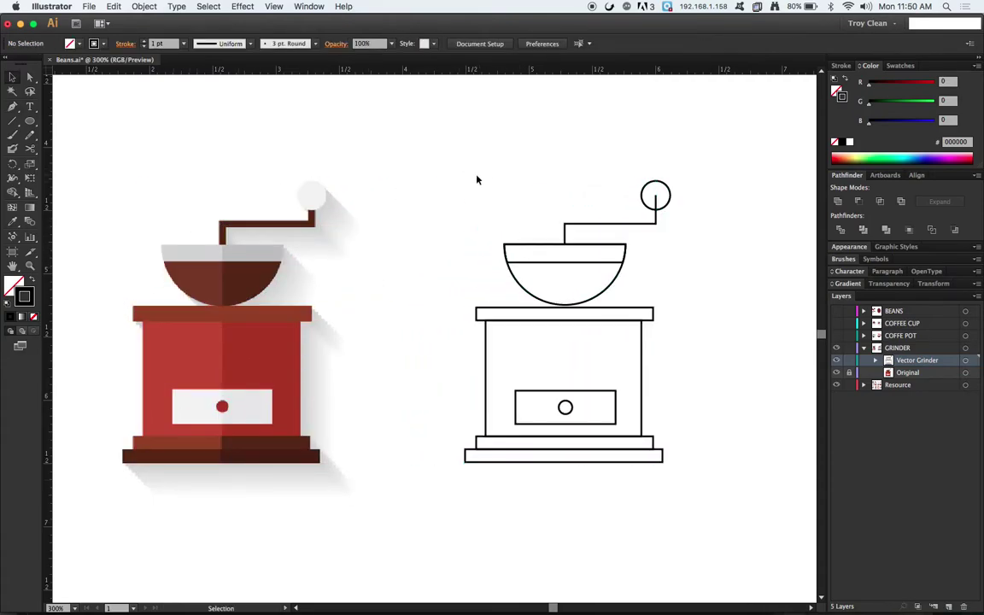
Step: Align the bowl, slabs, body, drawer, knob and base outlines to a common horizontal centre
drag(684, 491, 459, 259)
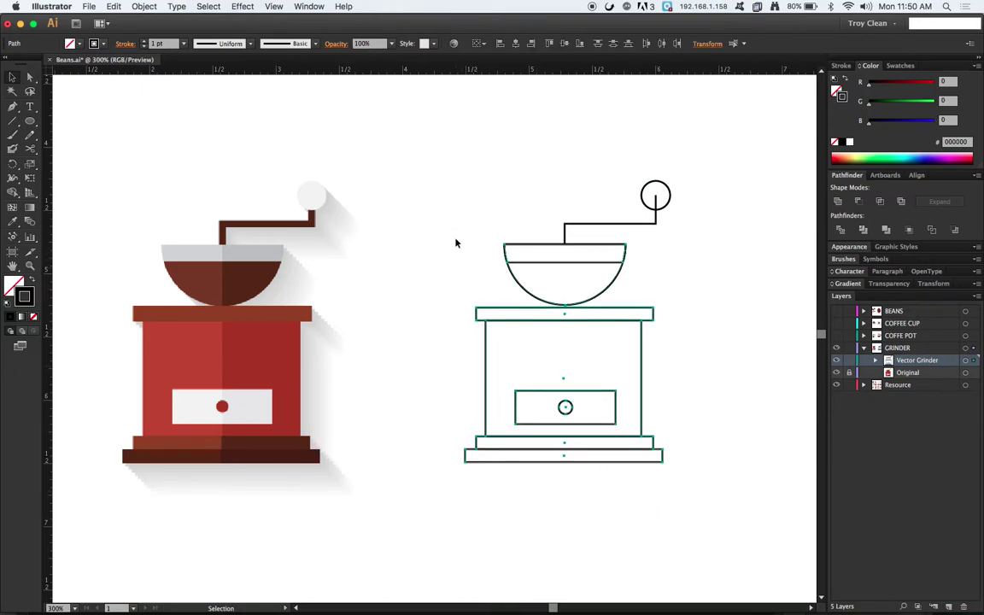
click(479, 44)
click(445, 53)
click(516, 44)
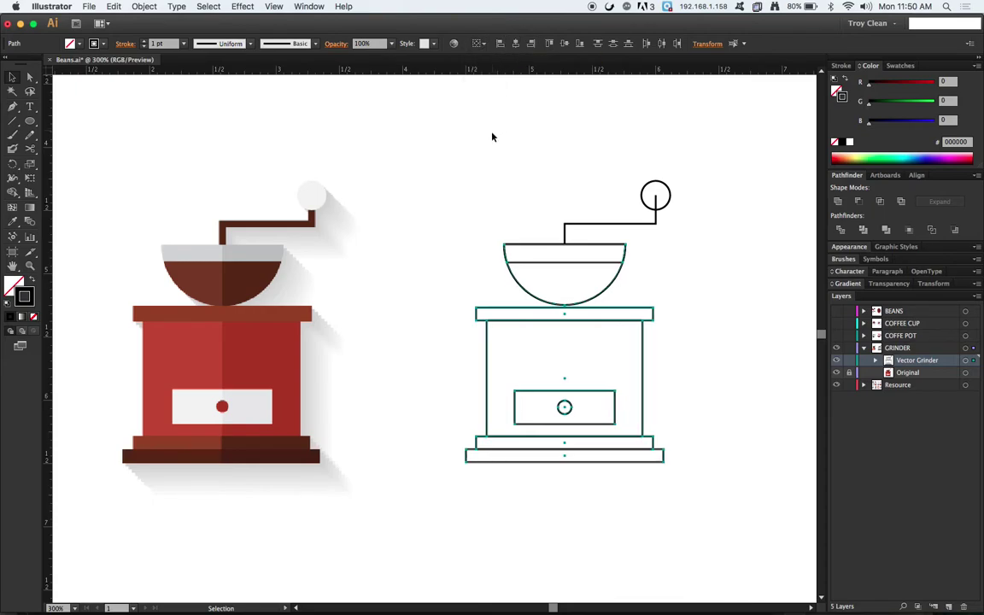
Step: Centre the drawer outline and its round knob on each other vertically
click(684, 410)
click(567, 410)
shift+click(615, 410)
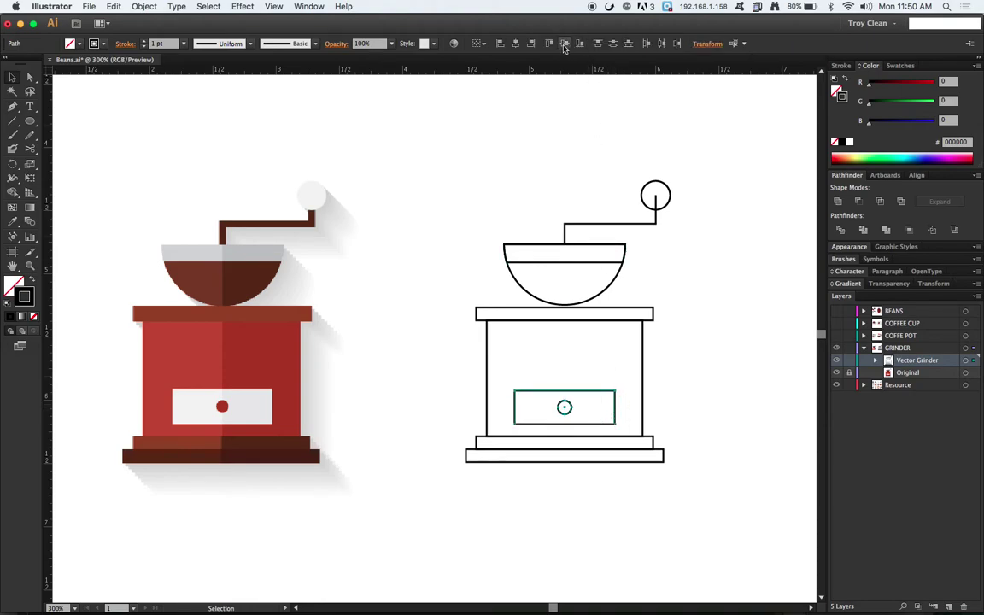
click(684, 324)
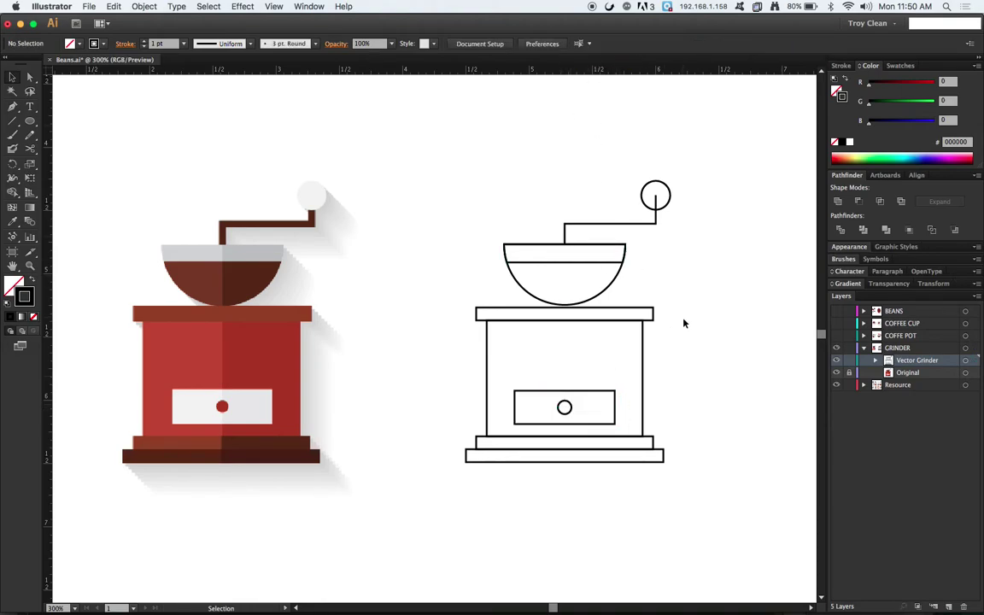
Step: Set the crank path's stroke weight to 4 pt
click(666, 212)
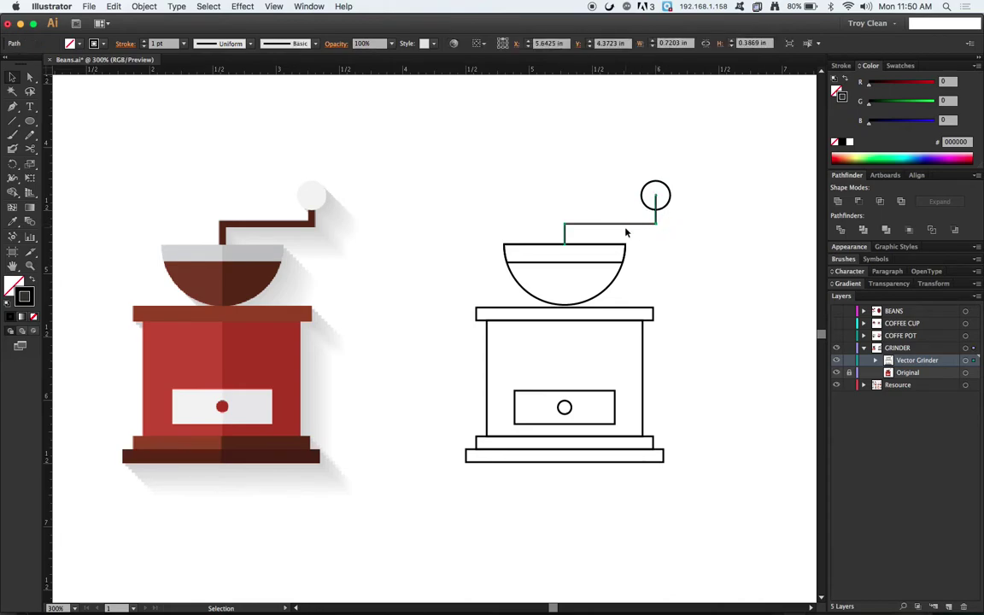
click(144, 40)
click(144, 40)
click(144, 40)
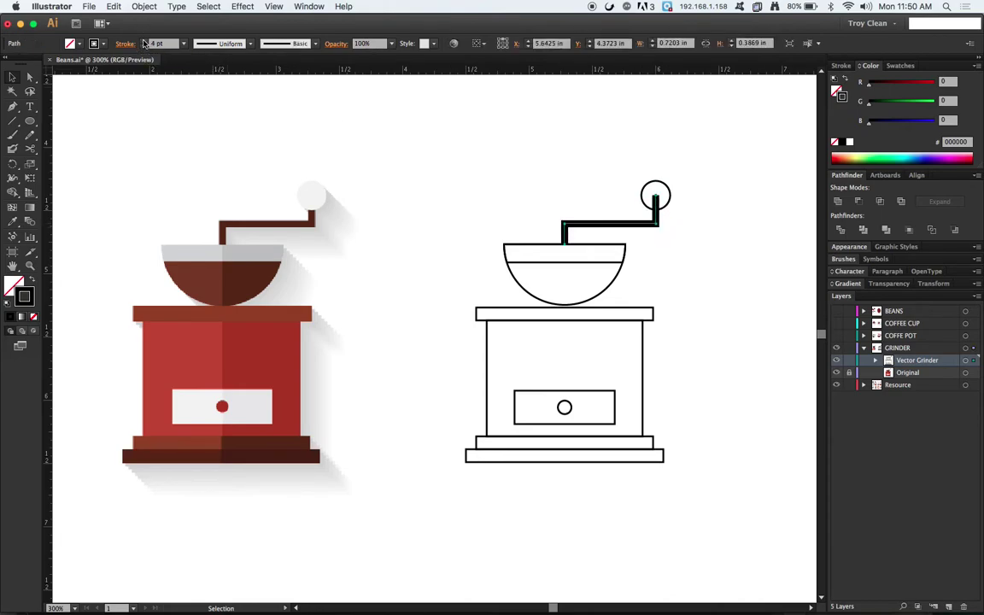
Step: Fill the handle's ball with the pale grey sampled from the reference and bring it to the front of the crank
click(665, 197)
click(12, 221)
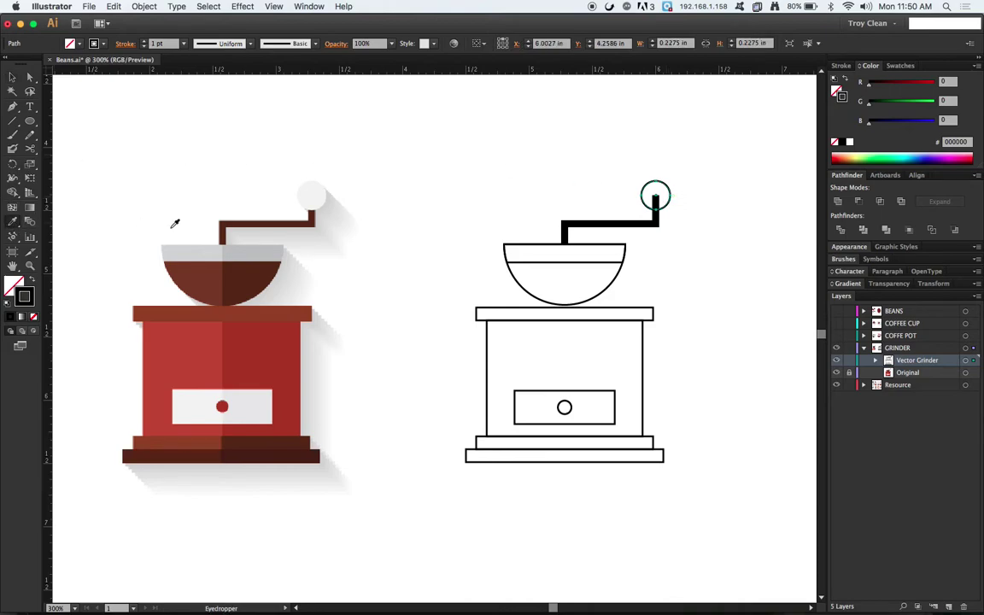
click(313, 194)
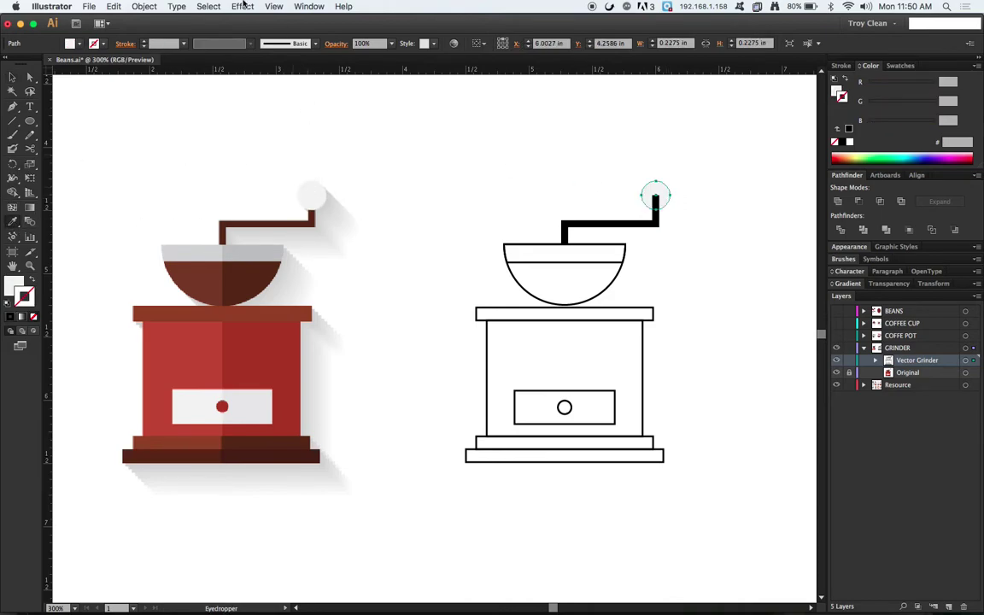
click(143, 5)
mouse_move(187, 36)
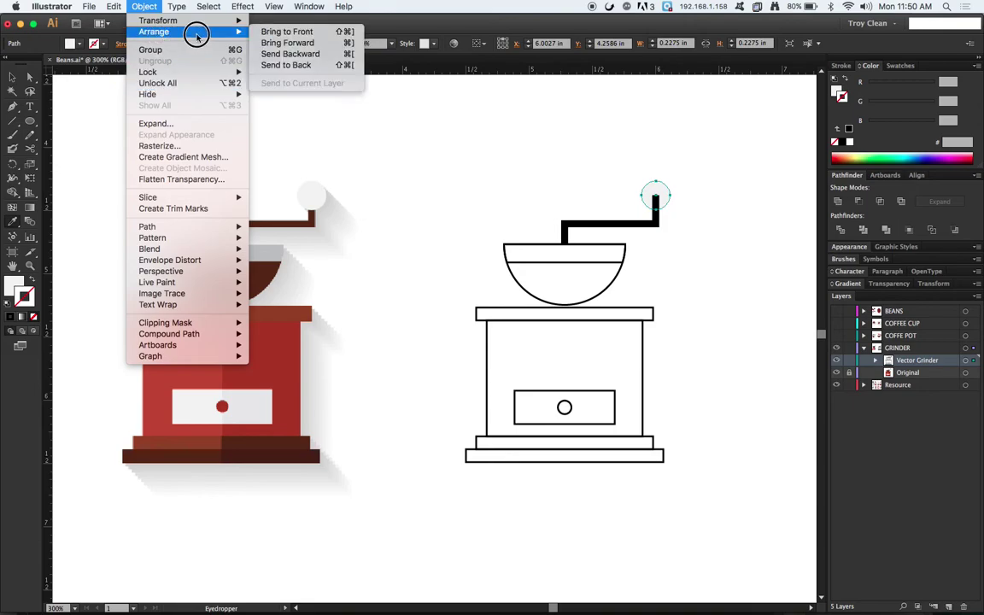
click(287, 31)
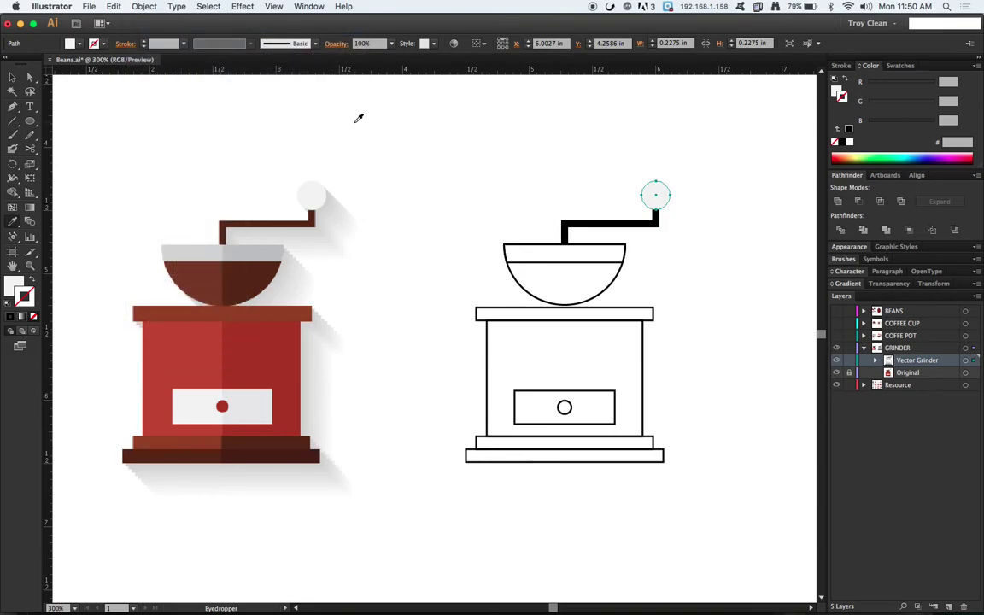
key(v)
click(617, 169)
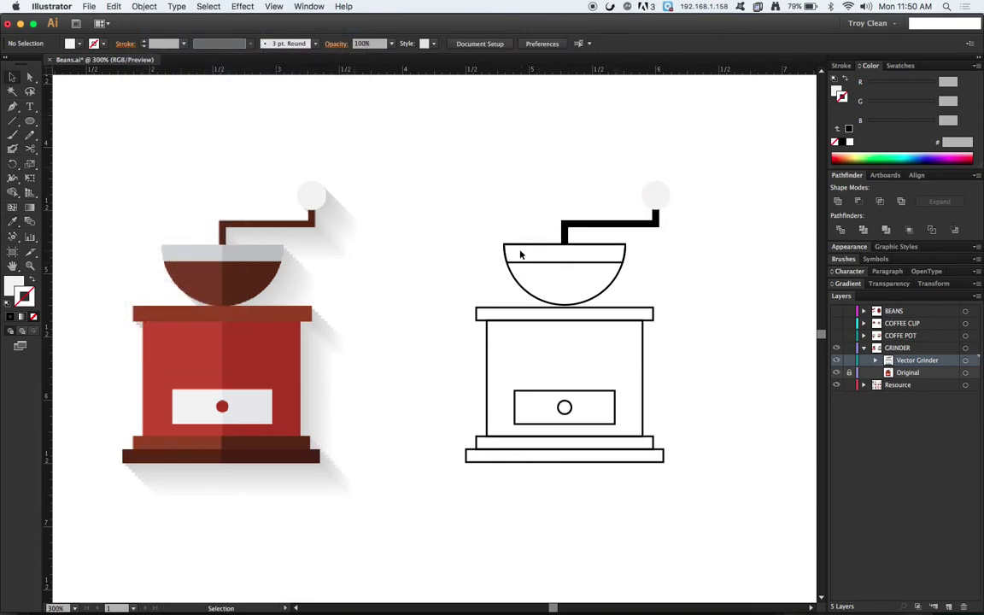
Step: Fill the bowl's upper band with light grey and the bowl with the lighter brown, sampling both colours from the reference
click(523, 249)
click(12, 221)
click(180, 248)
click(12, 78)
click(515, 285)
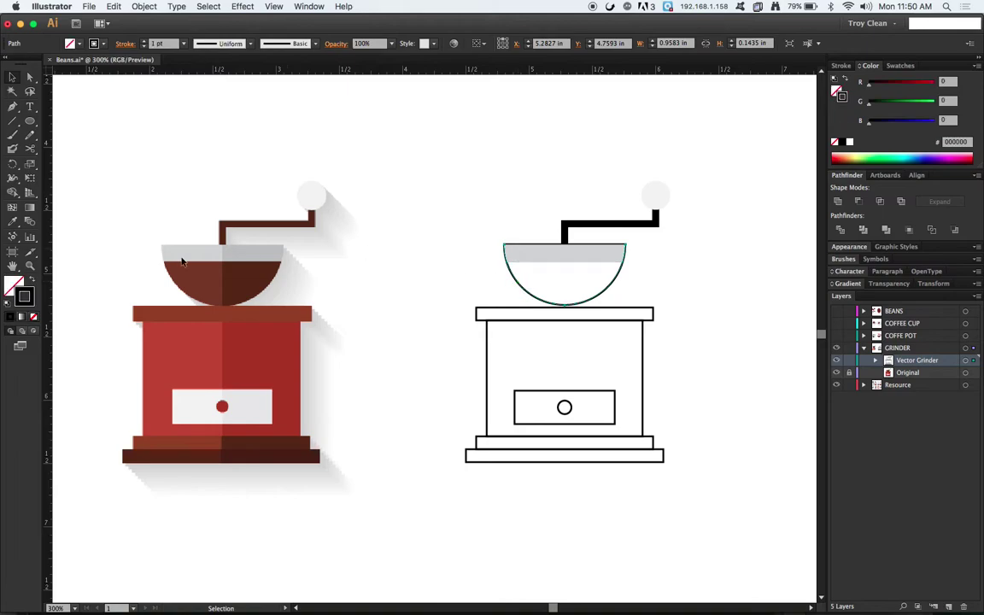
click(12, 222)
click(181, 275)
click(11, 78)
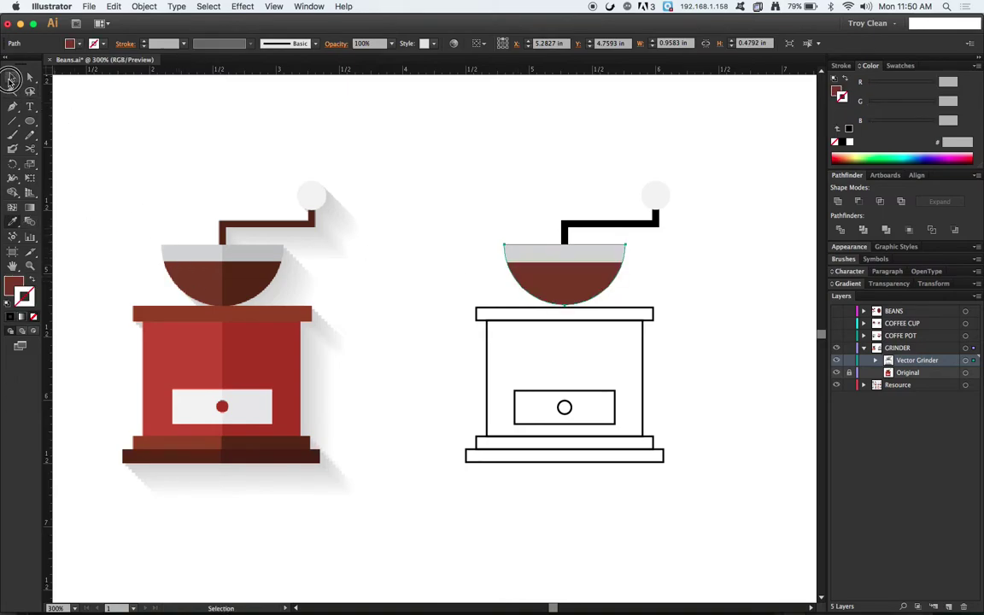
Step: Fill the top slab and the plinth above the base with the reddish brown sampled from the reference's top slab
click(494, 312)
shift+click(481, 443)
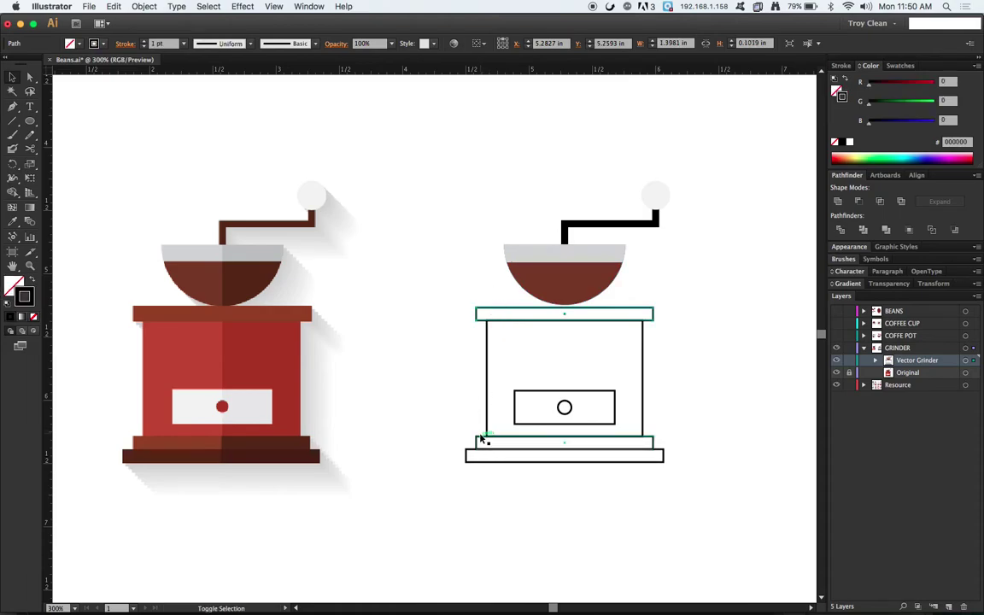
click(12, 221)
click(149, 314)
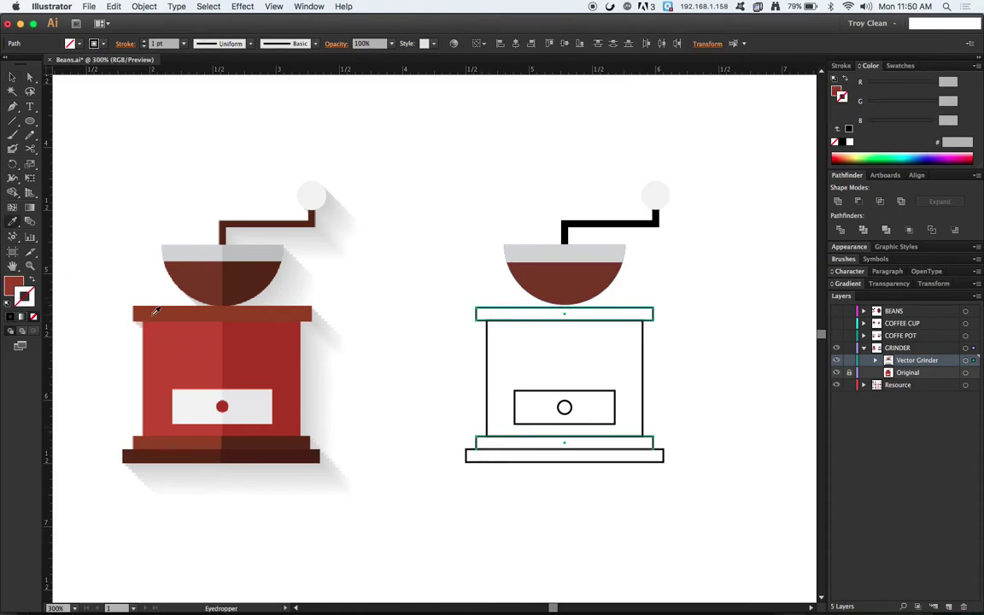
click(12, 77)
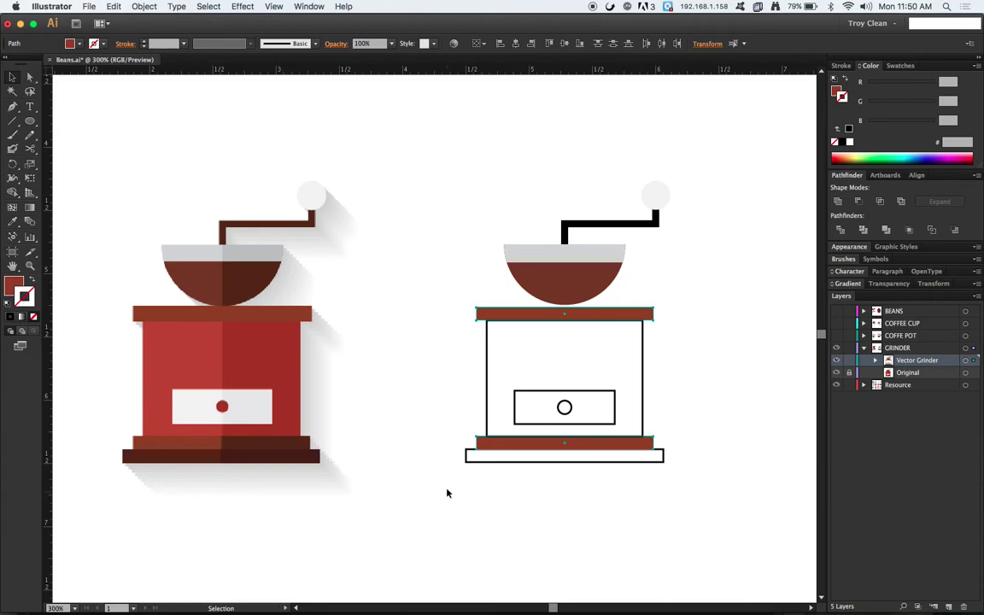
Step: Fill the grinder's bottom base with the dark brown sampled from the reference's base
click(475, 460)
click(14, 221)
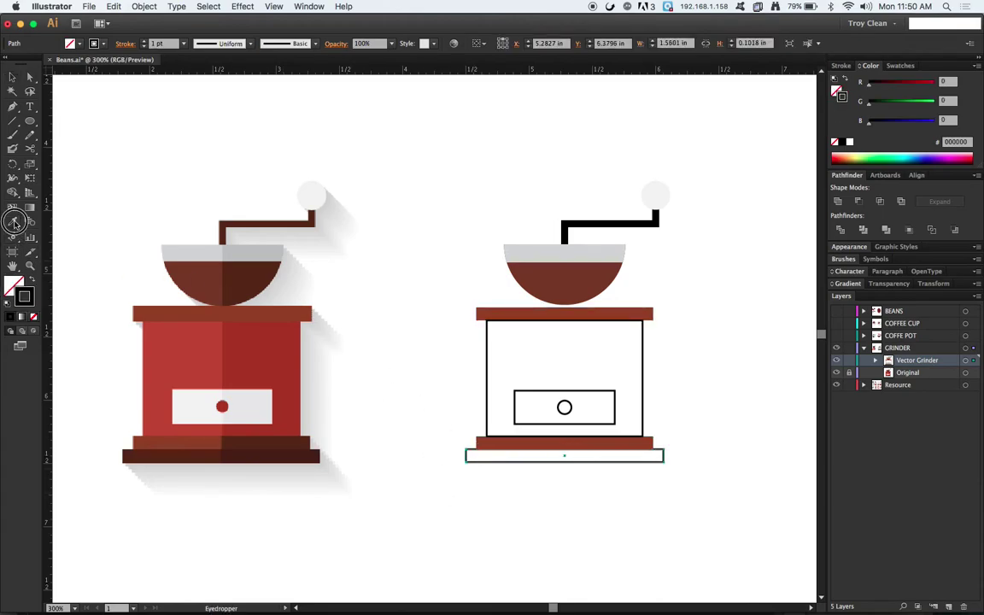
click(170, 452)
click(12, 77)
click(309, 157)
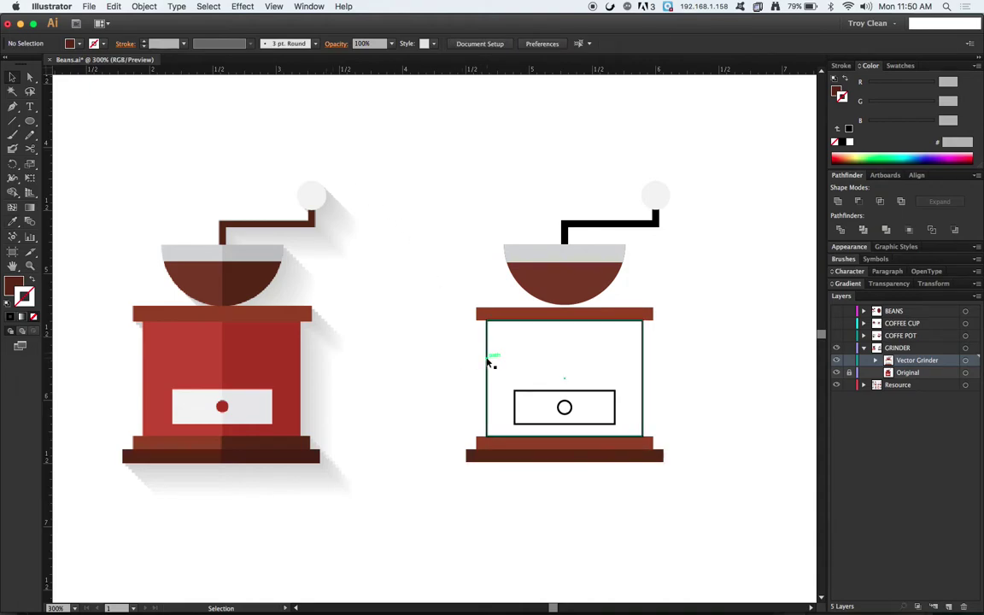
Step: Fill the grinder's body rectangle with the lighter red sampled from the reference's body
click(487, 360)
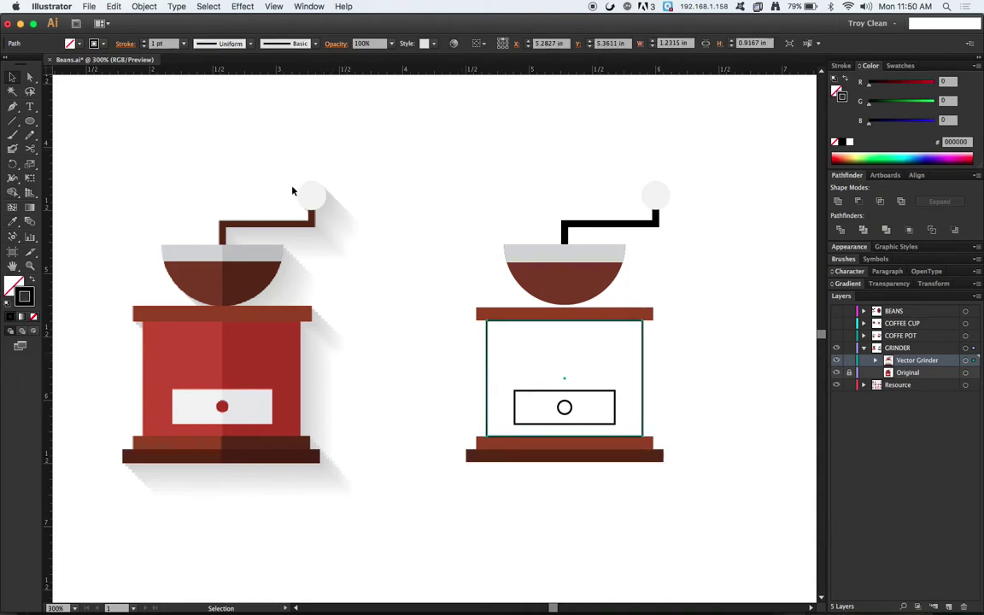
click(15, 222)
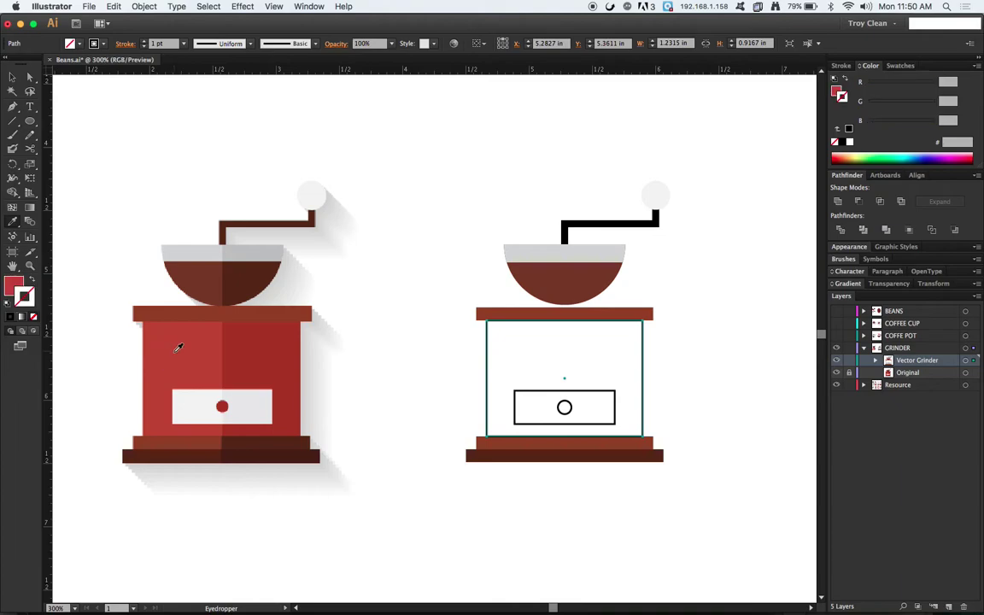
click(176, 345)
click(12, 77)
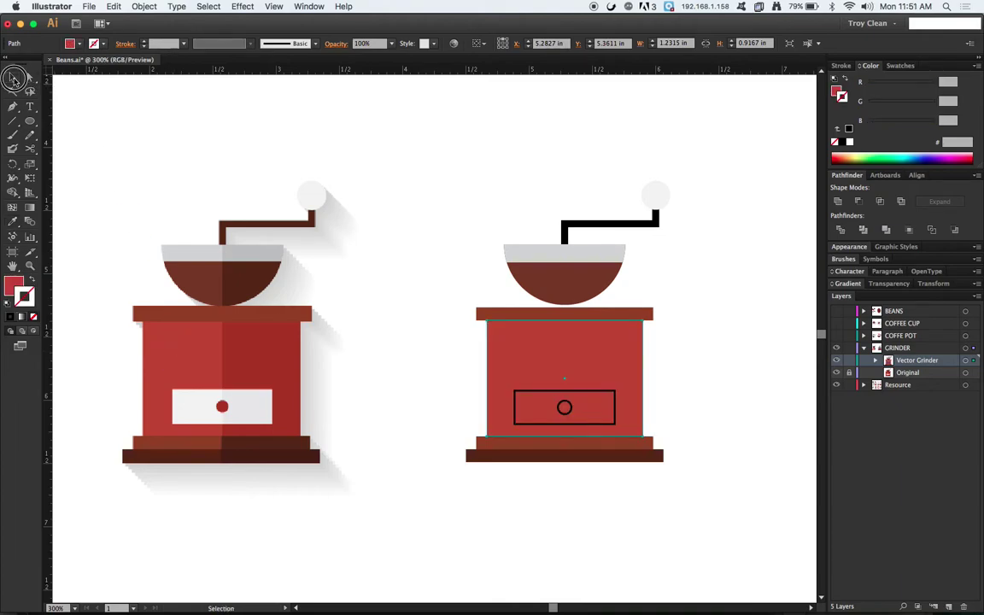
click(269, 169)
Step: Fill the drawer rectangle with the off-white sampled from the reference's drawer
click(515, 412)
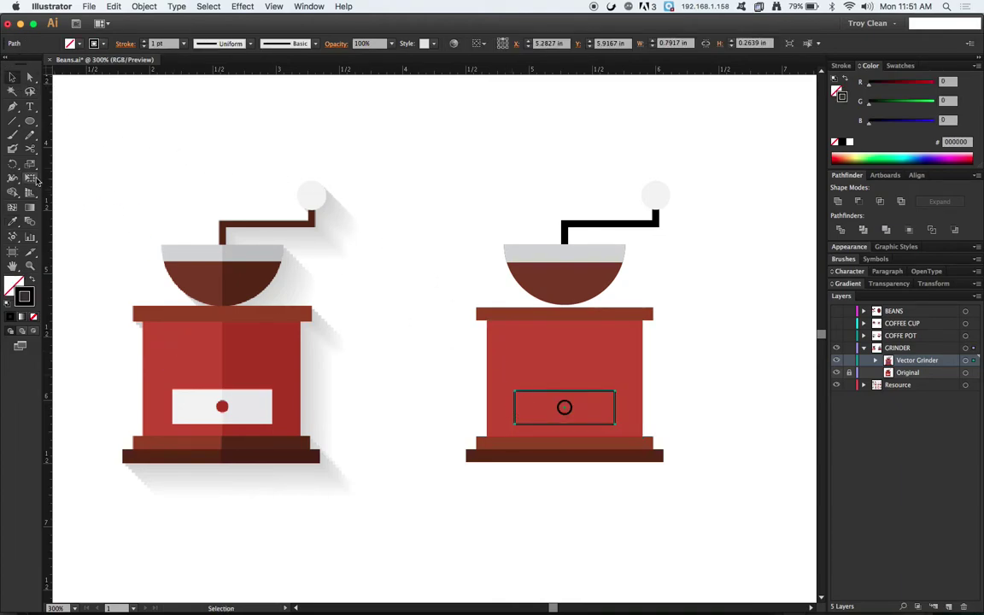
click(14, 222)
click(179, 391)
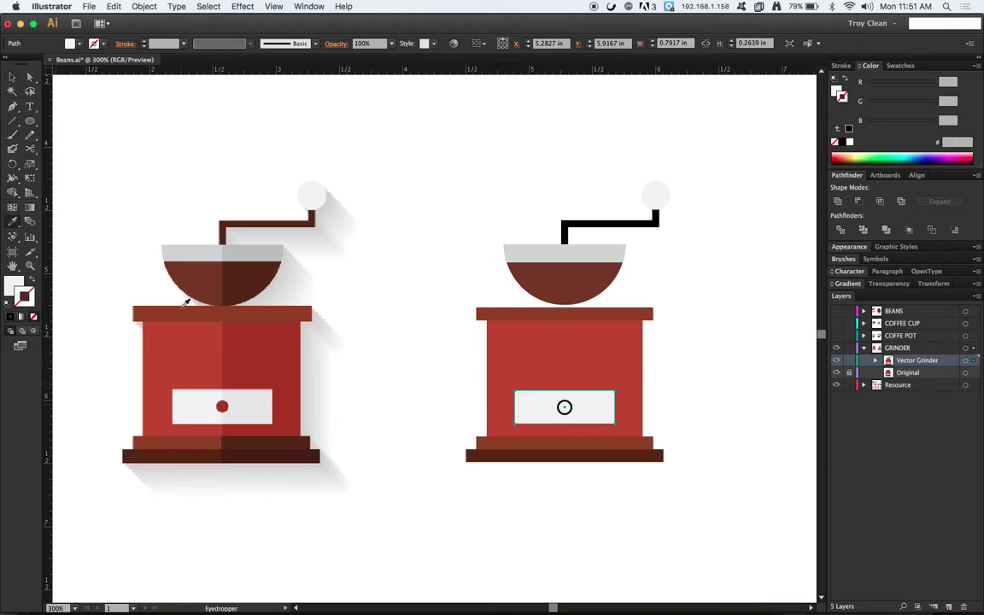
click(13, 79)
click(110, 120)
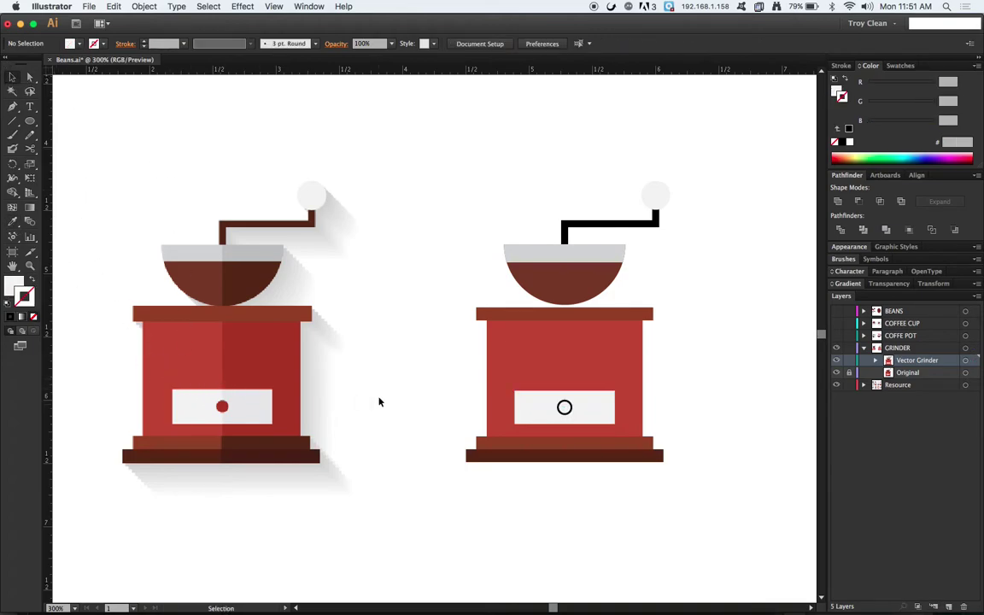
Step: Fill the round drawer knob with the dark red sampled from the reference's knob
click(565, 407)
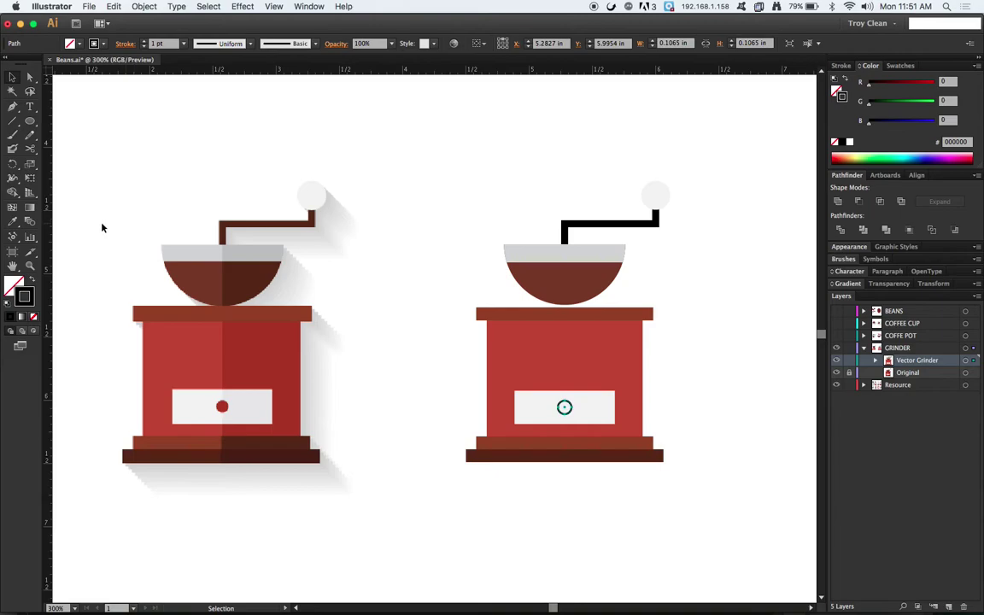
click(13, 220)
click(227, 409)
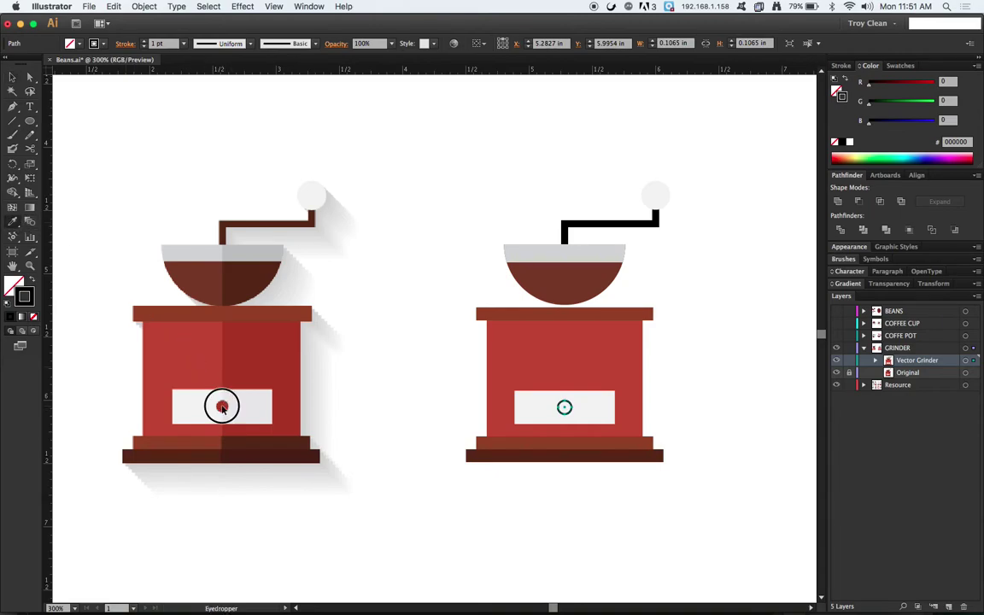
click(119, 105)
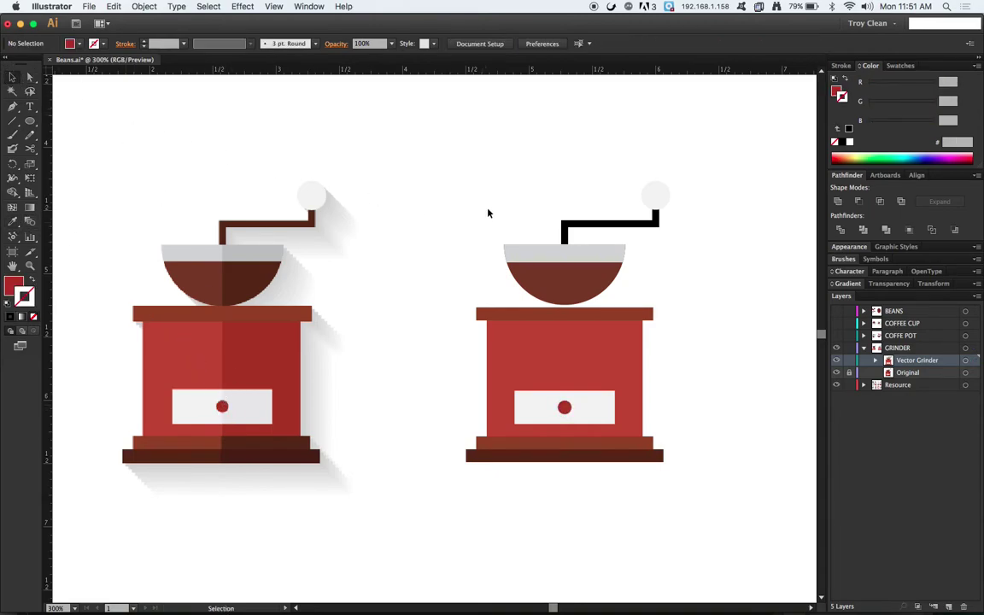
Step: Draw a square about 1.17 in wide from the bowl's centre line over its right half, and shift it down past the bowl's bottom
drag(30, 121, 77, 121)
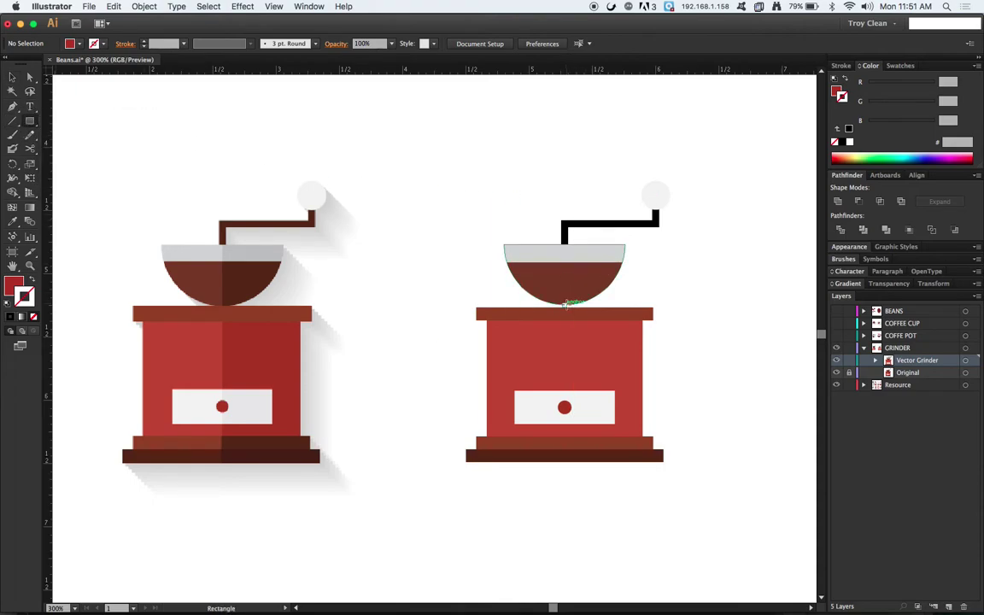
drag(565, 303, 712, 157)
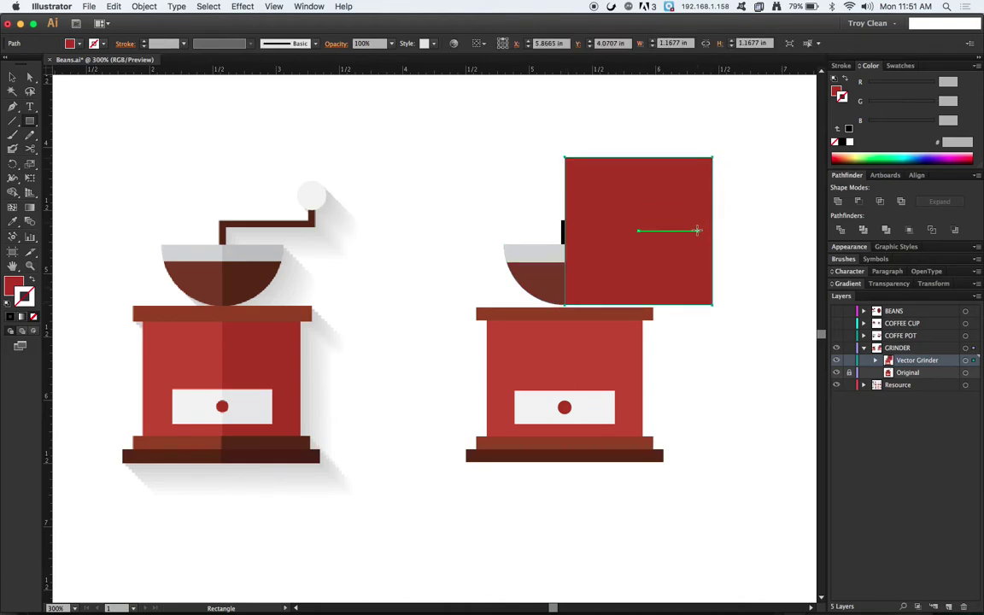
click(12, 76)
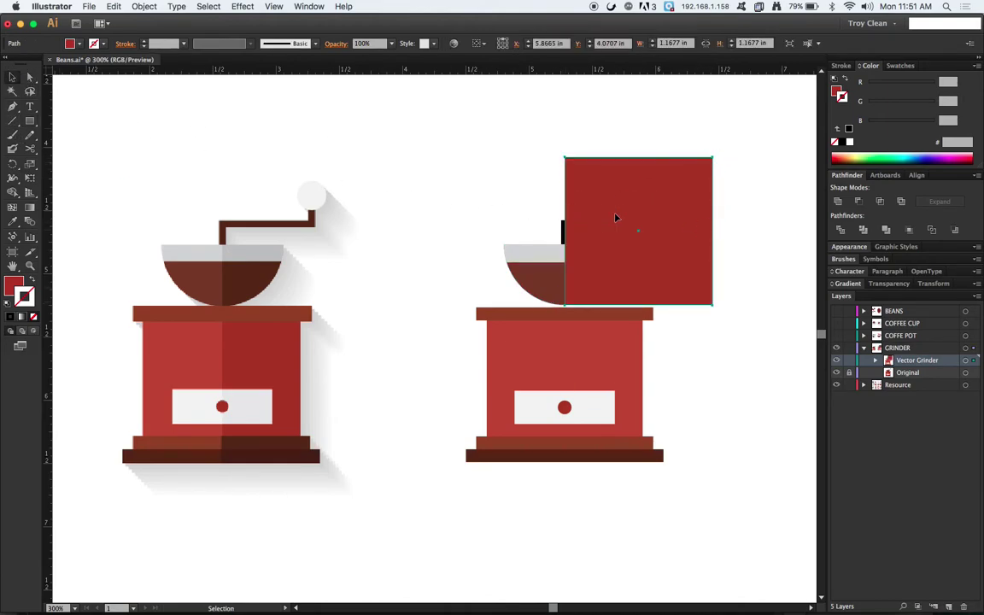
drag(657, 213, 656, 231)
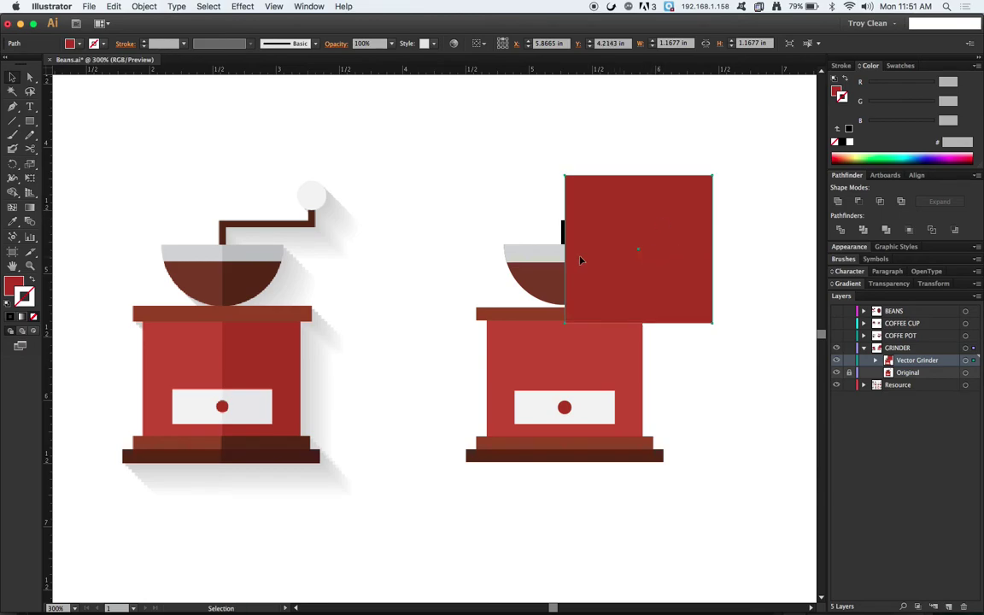
Step: Copy the bowl and its upper band, and paste the copies in front of the originals
click(530, 256)
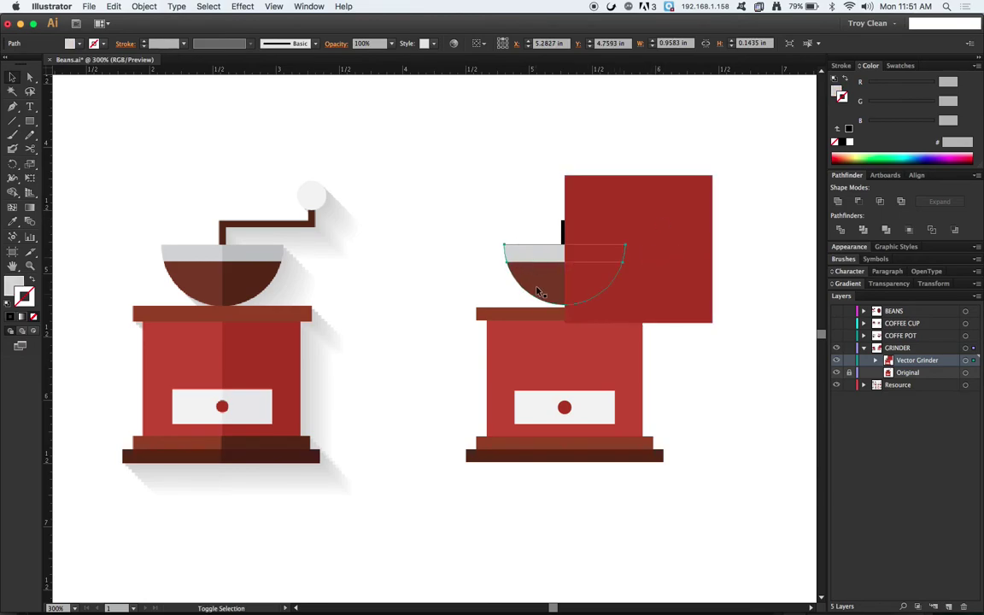
click(143, 5)
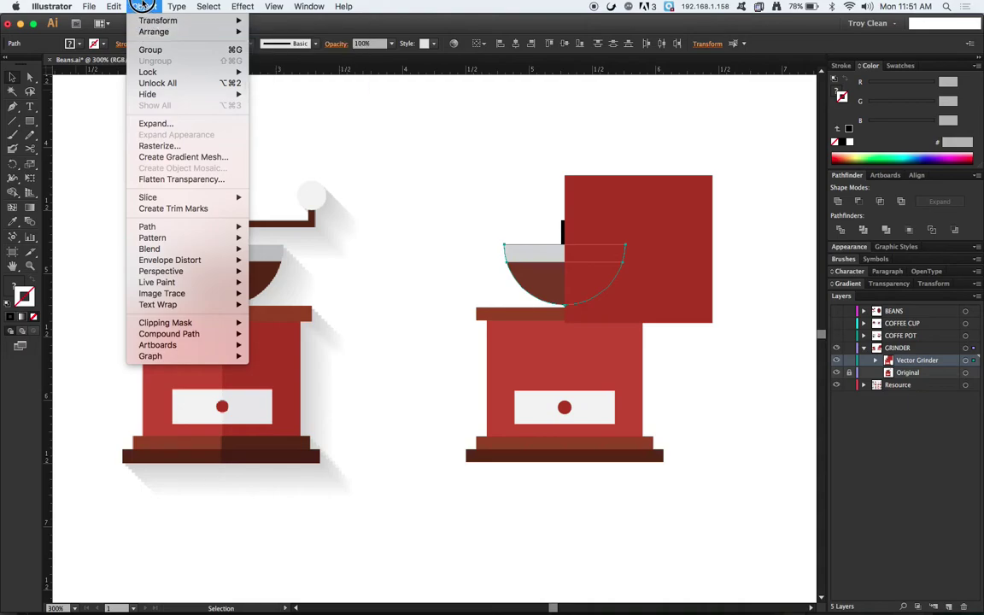
mouse_move(114, 6)
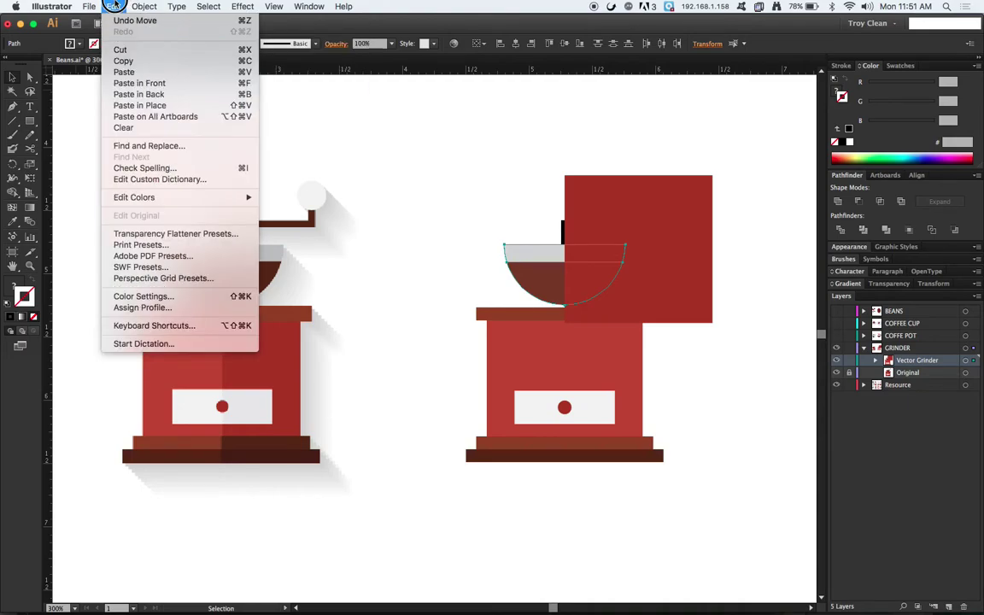
click(128, 61)
click(113, 6)
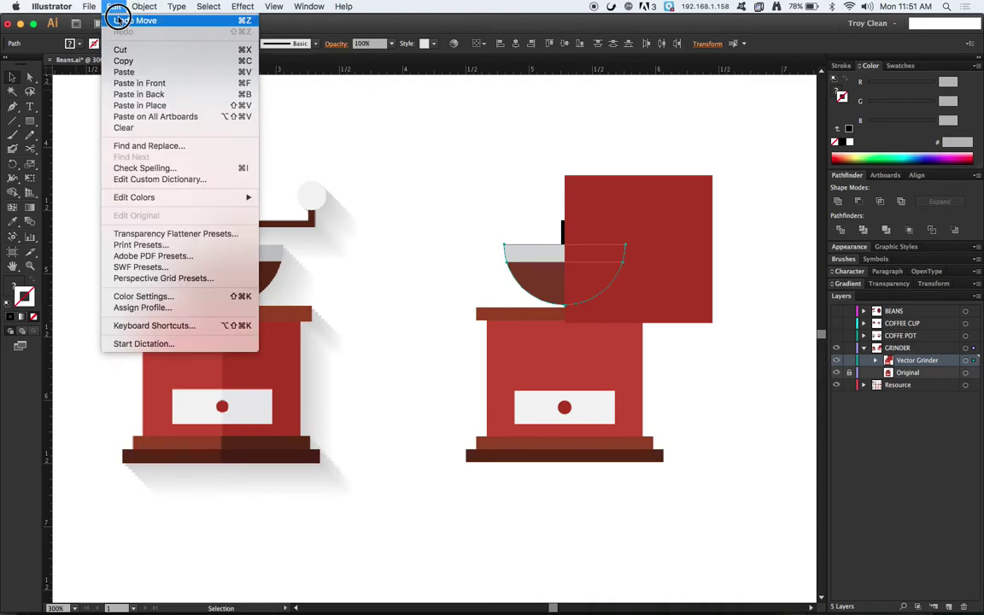
click(140, 83)
Step: Paste the copied bowl and band again in front of the red square
click(620, 195)
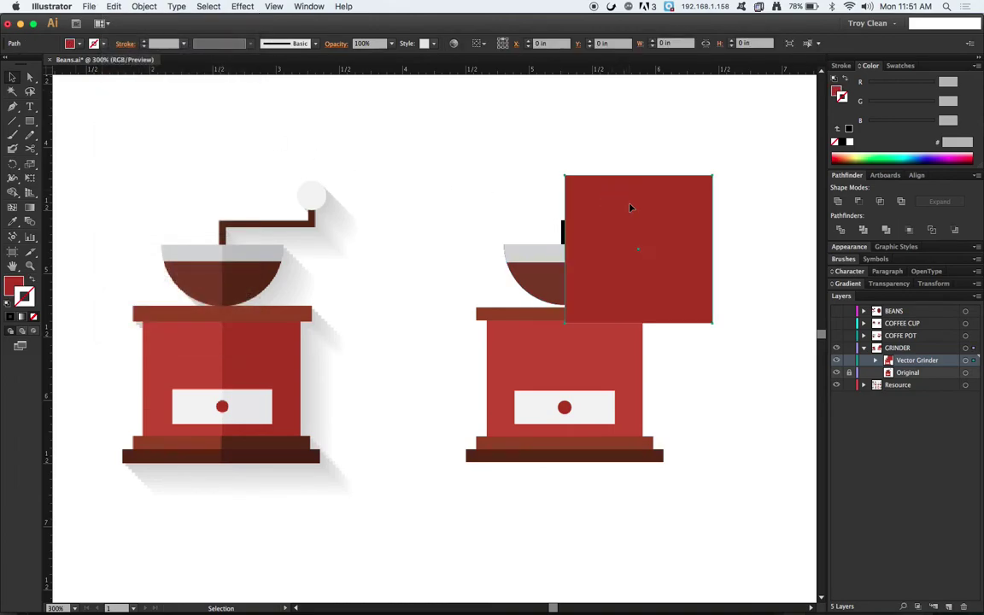
click(117, 6)
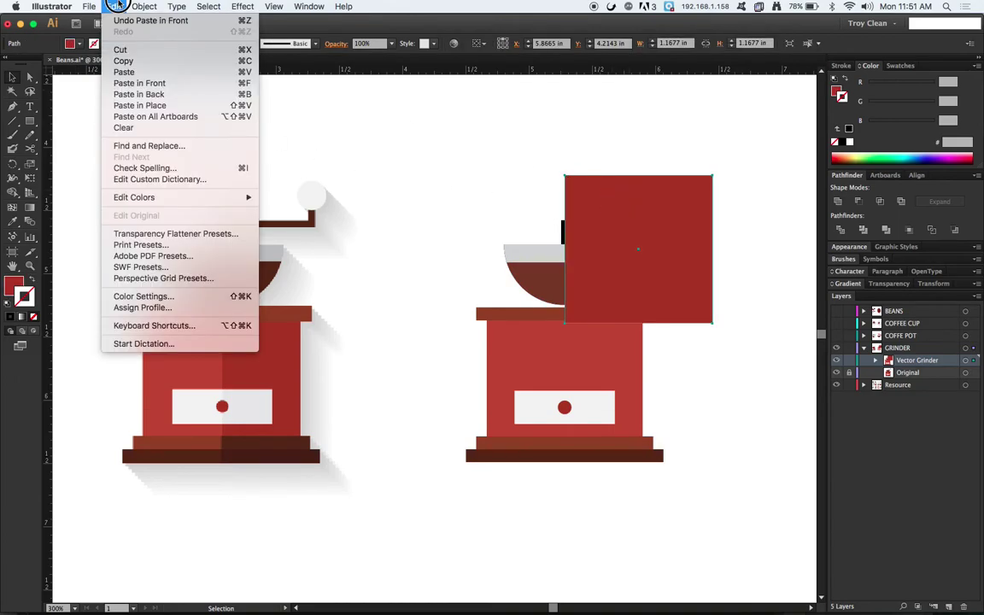
click(138, 84)
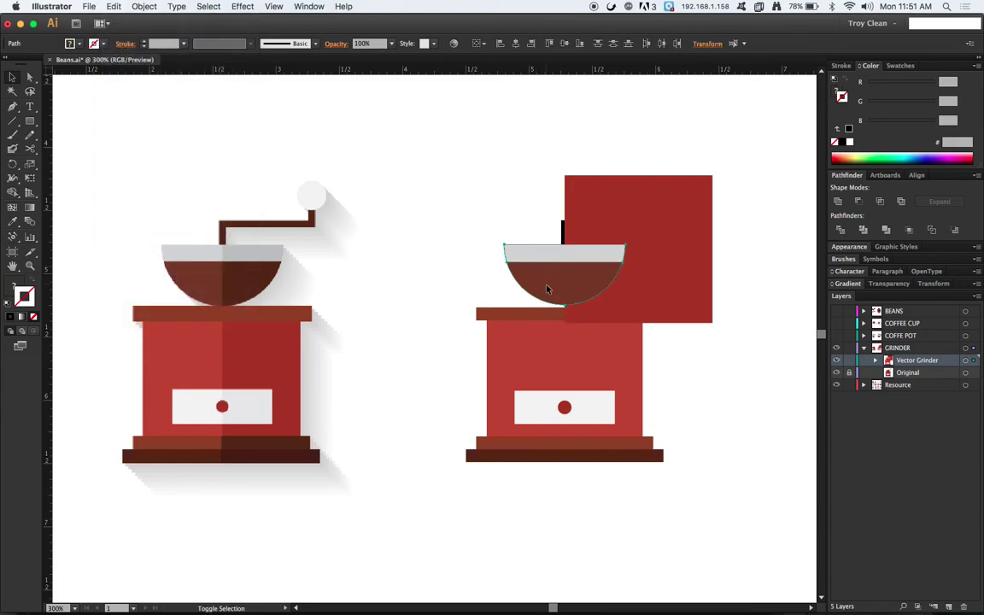
click(489, 222)
Step: Fill the square and the bowl copy with the reference's darker bowl brown, and intersect them into a shaded right half
click(611, 218)
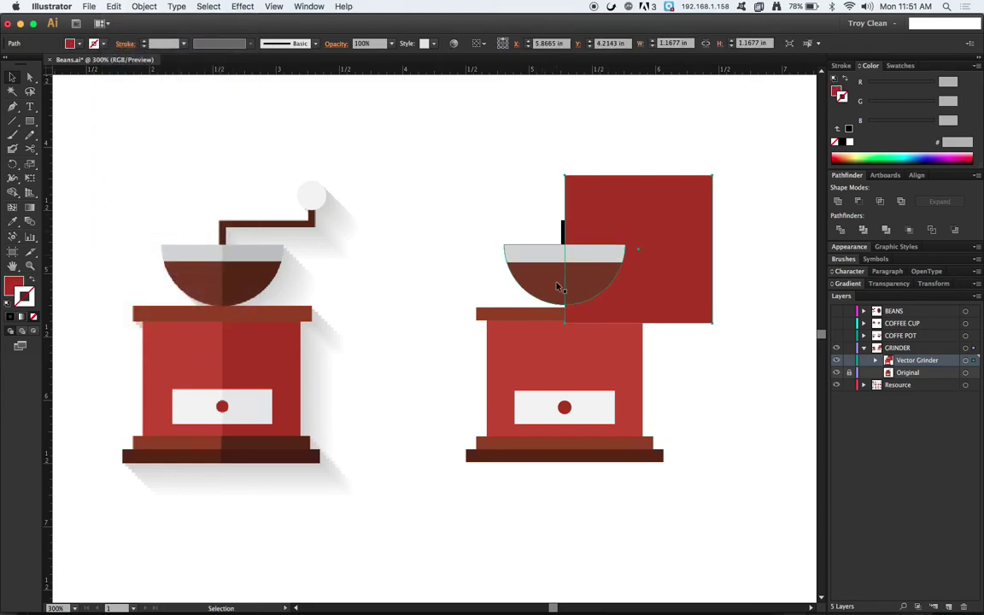
shift+click(512, 255)
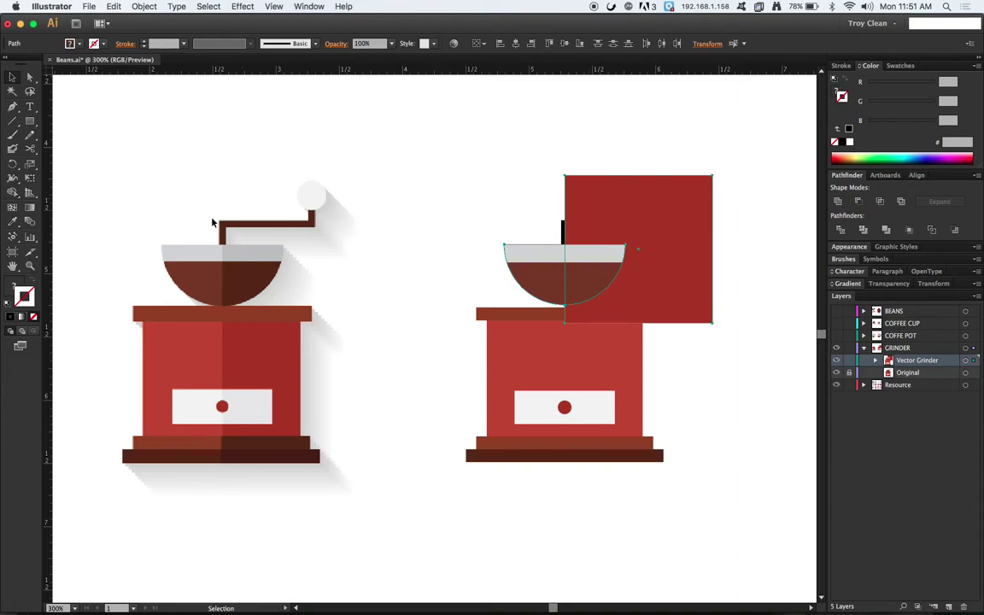
click(12, 205)
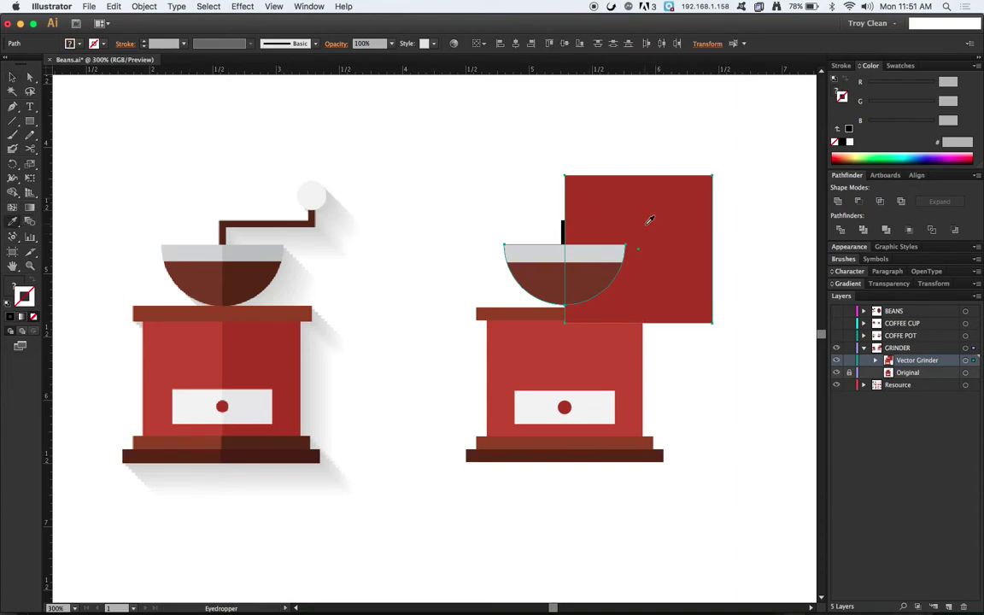
click(265, 272)
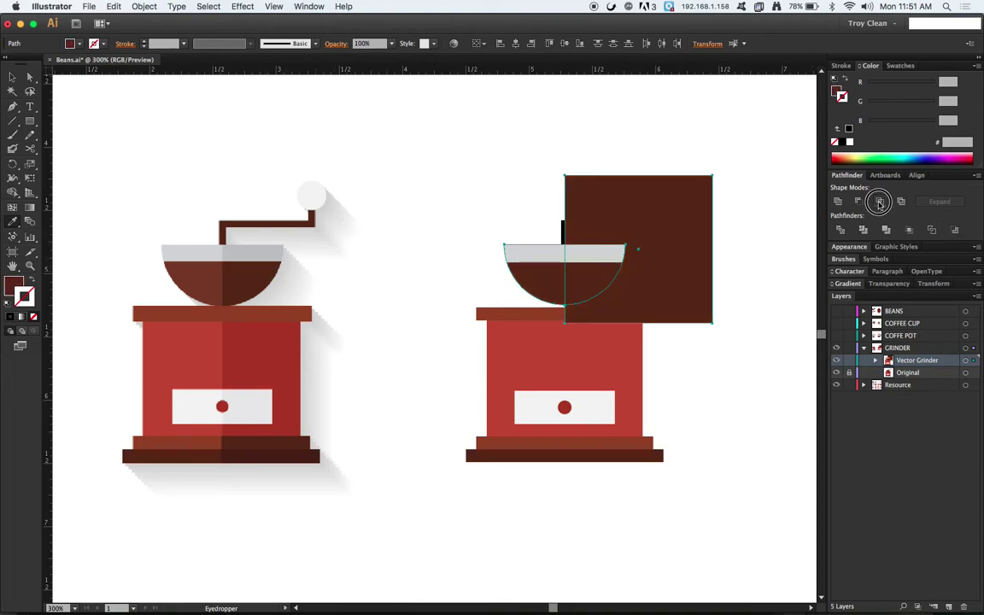
click(880, 201)
click(12, 77)
click(287, 95)
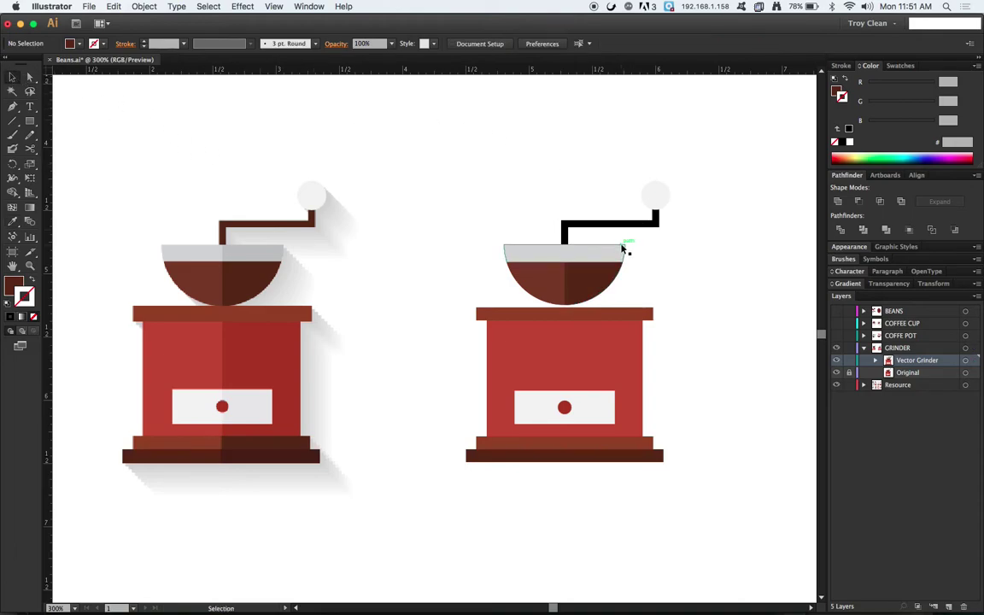
Step: Draw a light grey rectangle about 1.37 by 0.98 in from the bowl's bottom centre over the right half of the bowl
click(623, 248)
click(30, 121)
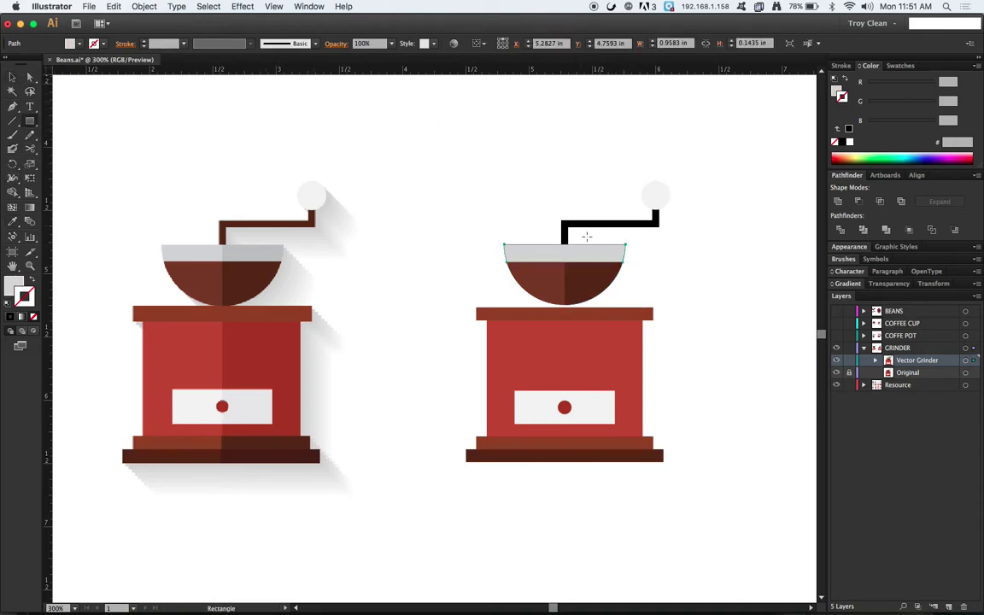
drag(564, 305, 738, 181)
click(12, 79)
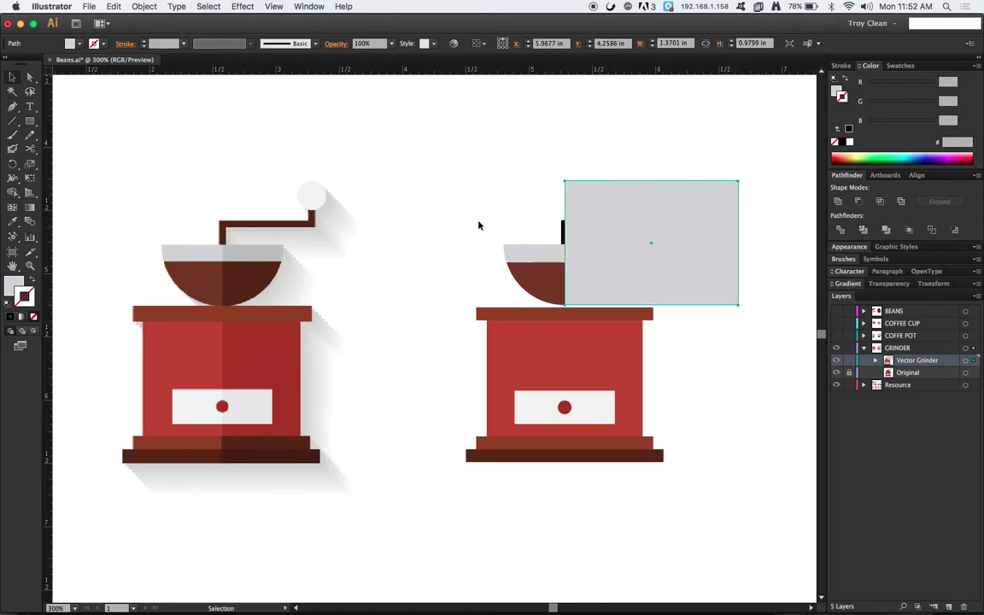
Step: Fill the rectangle and the bowl's upper band with the reference's darker grey, and intersect them into the band's shaded right half
shift+click(509, 254)
click(12, 220)
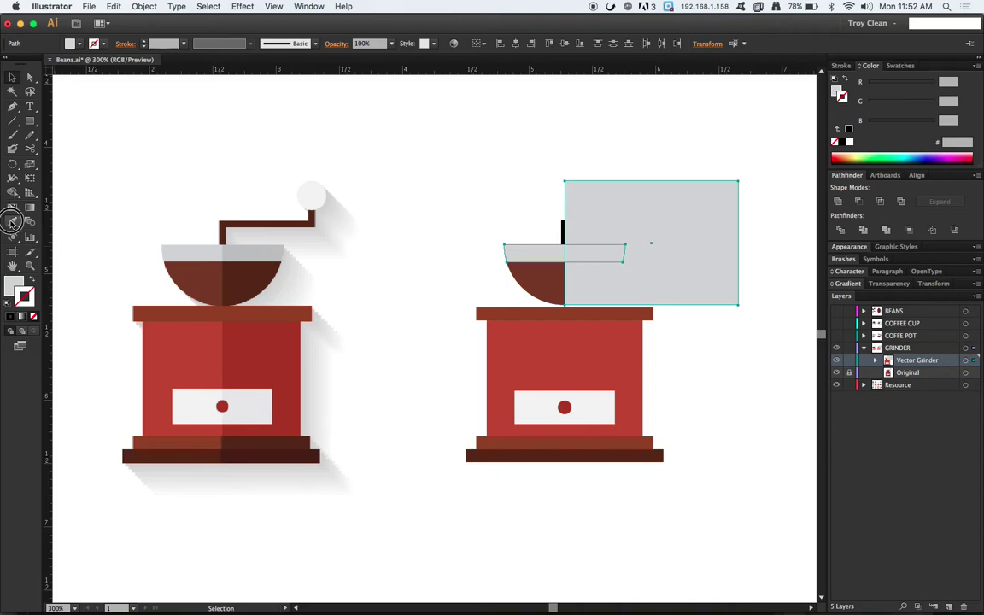
click(246, 254)
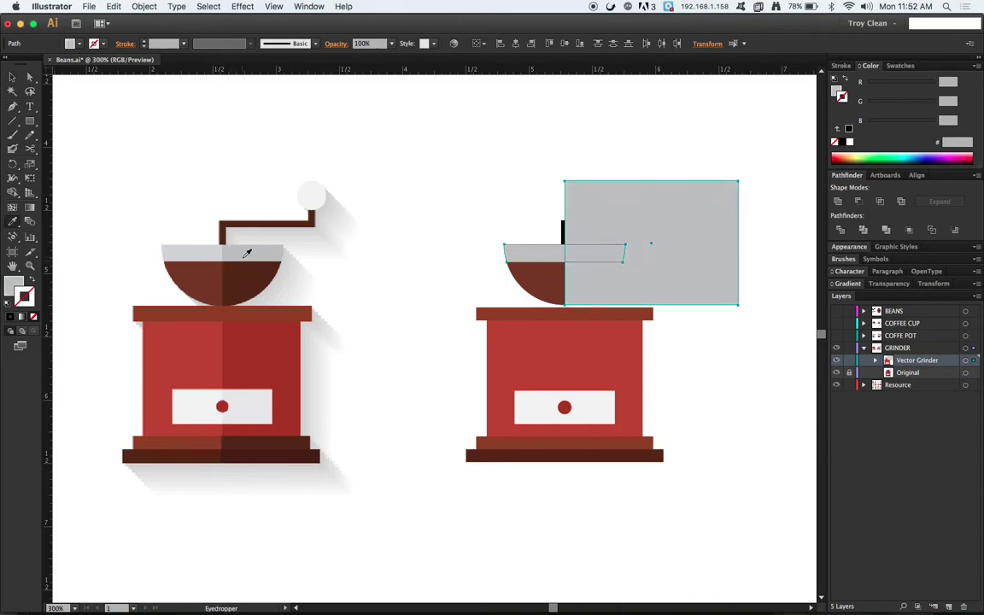
click(881, 202)
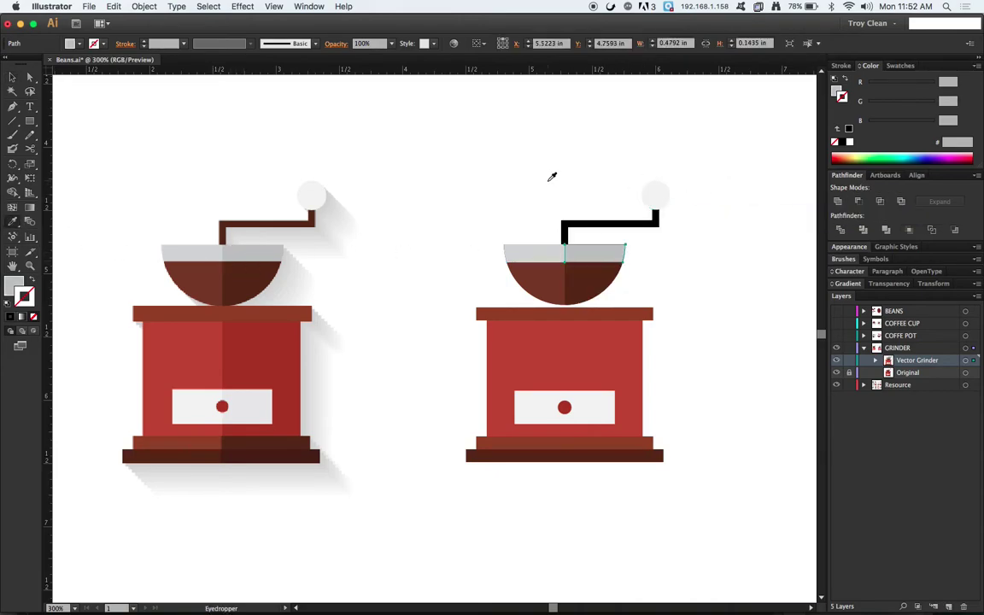
click(11, 77)
click(277, 101)
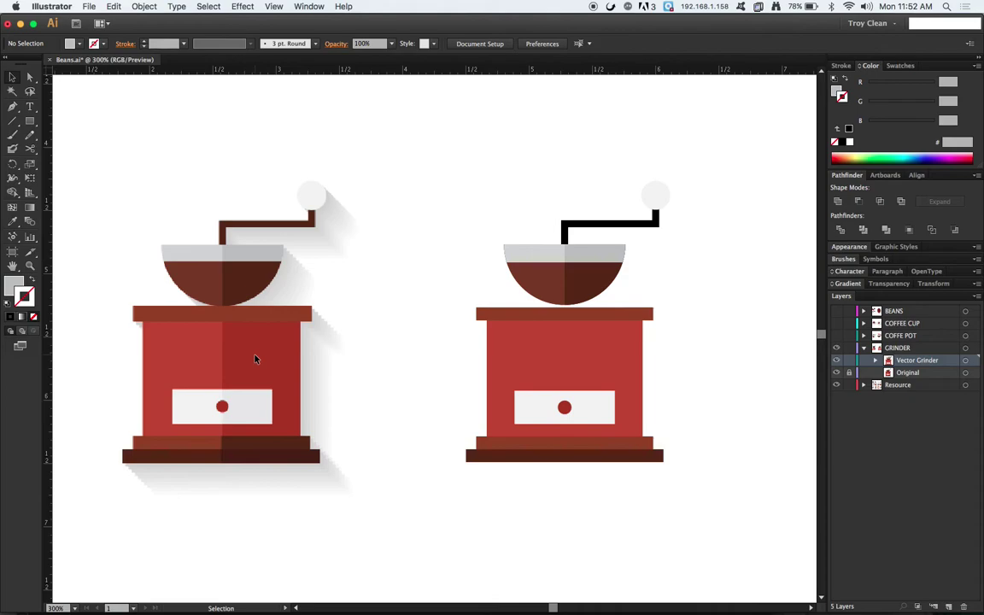
Step: Draw a rectangle about 0.62 by 0.92 in covering the right half of the grinder's body
click(30, 120)
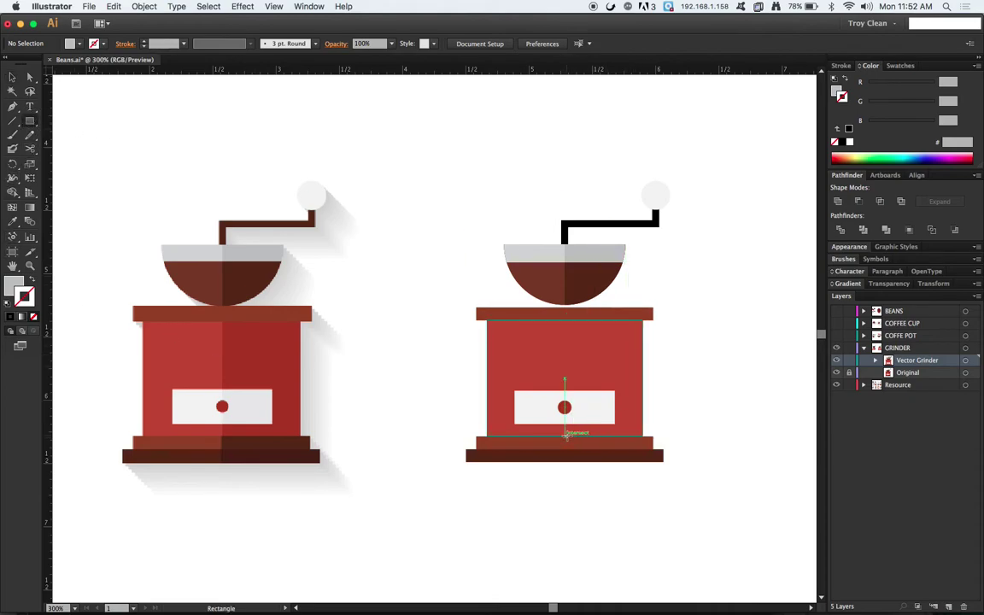
mouse_move(564, 434)
mouse_down()
mouse_move(628, 362)
mouse_move(642, 319)
mouse_up()
click(12, 76)
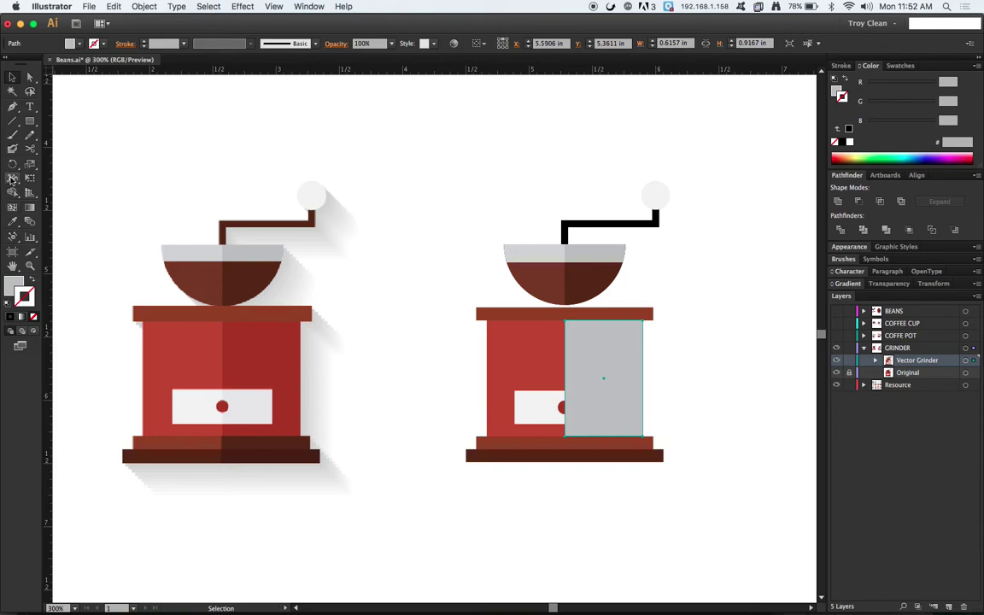
Step: Fill the rectangle over the body's right half with the darker red sampled from the reference grinder
click(12, 222)
click(264, 347)
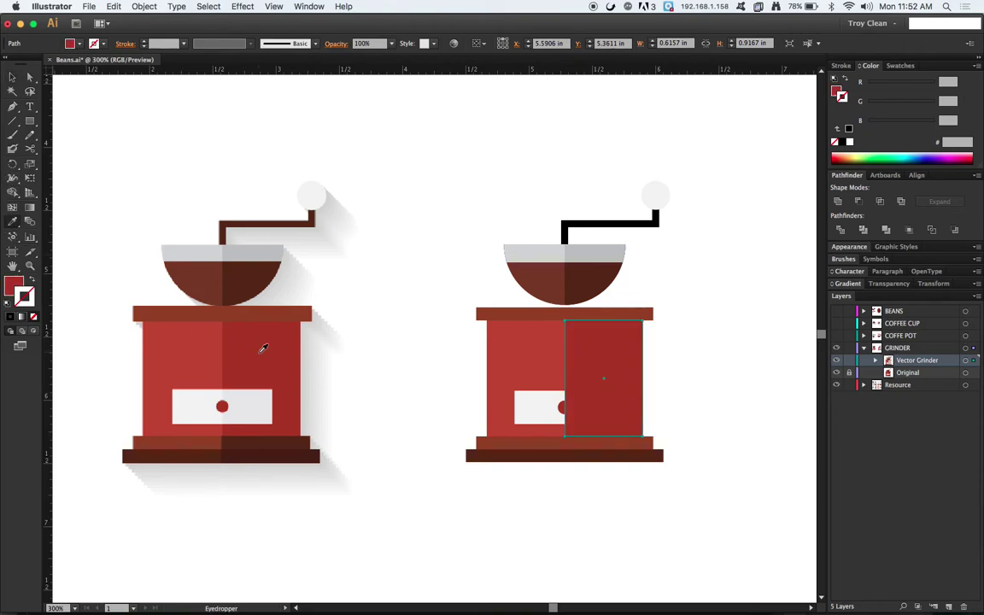
click(11, 77)
Step: Bring the white drawer front and its round red knob to the front of the stack
click(562, 407)
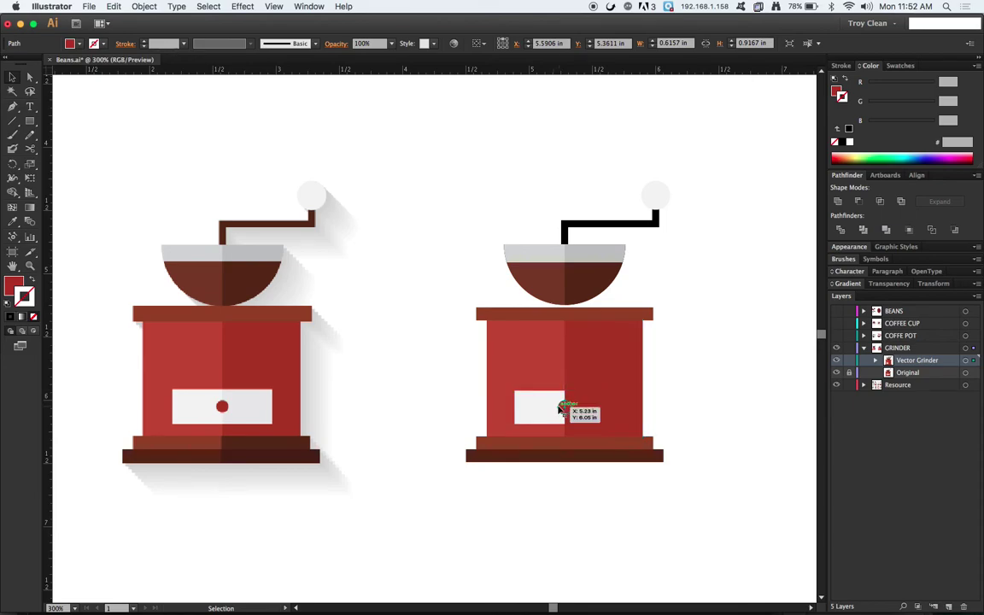
shift+click(516, 408)
click(145, 6)
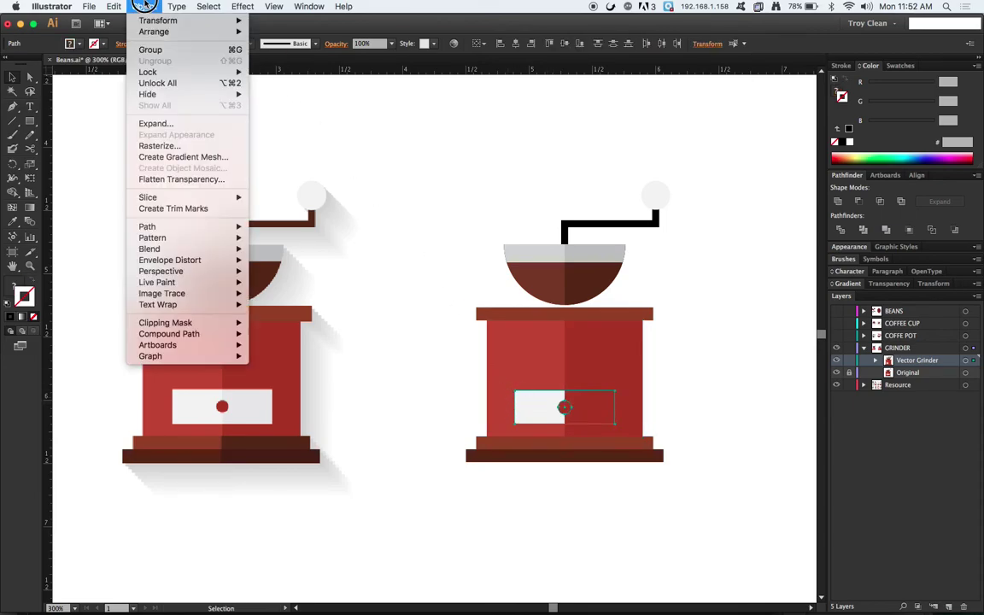
mouse_move(148, 32)
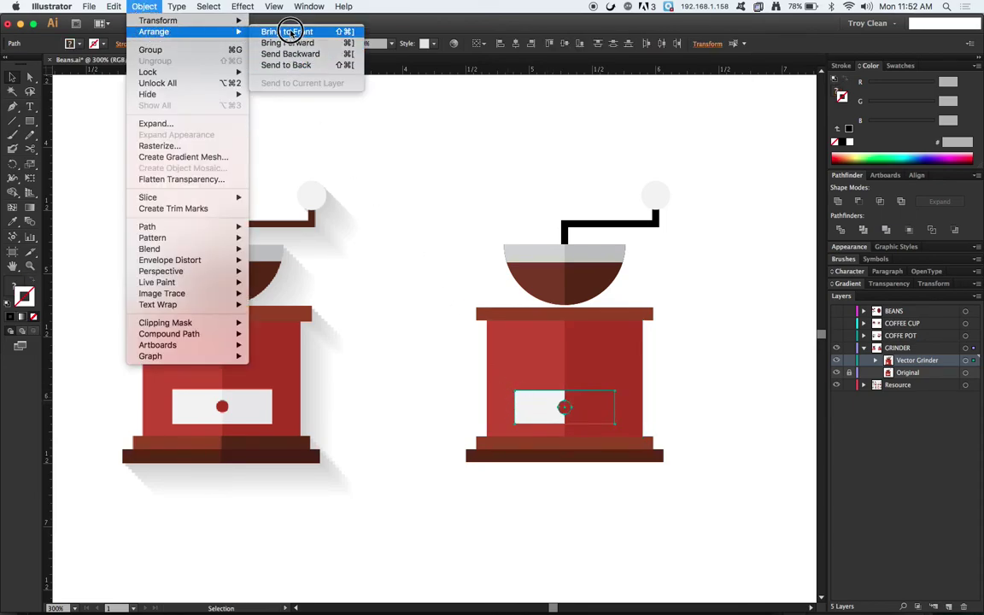
click(287, 31)
click(426, 143)
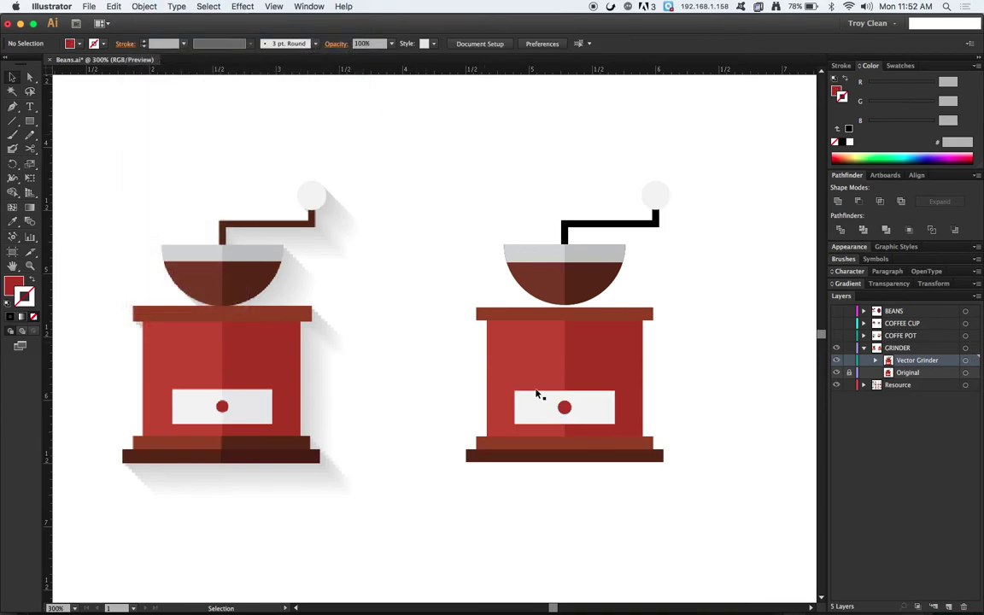
Step: Cut the brown strip directly beneath the red body and paste it back in front at the same position
click(635, 443)
click(89, 6)
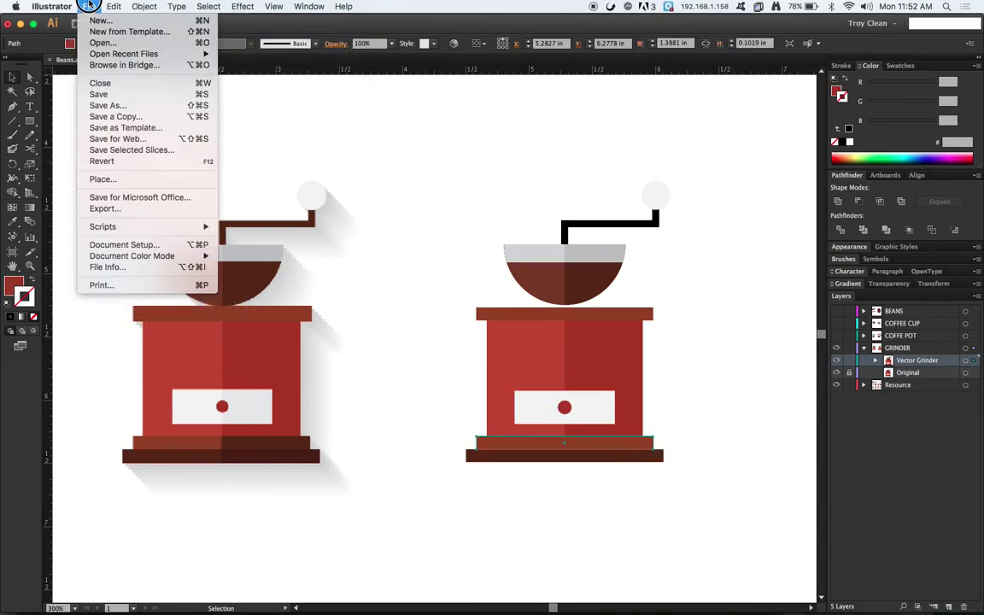
mouse_move(114, 6)
click(120, 50)
click(114, 6)
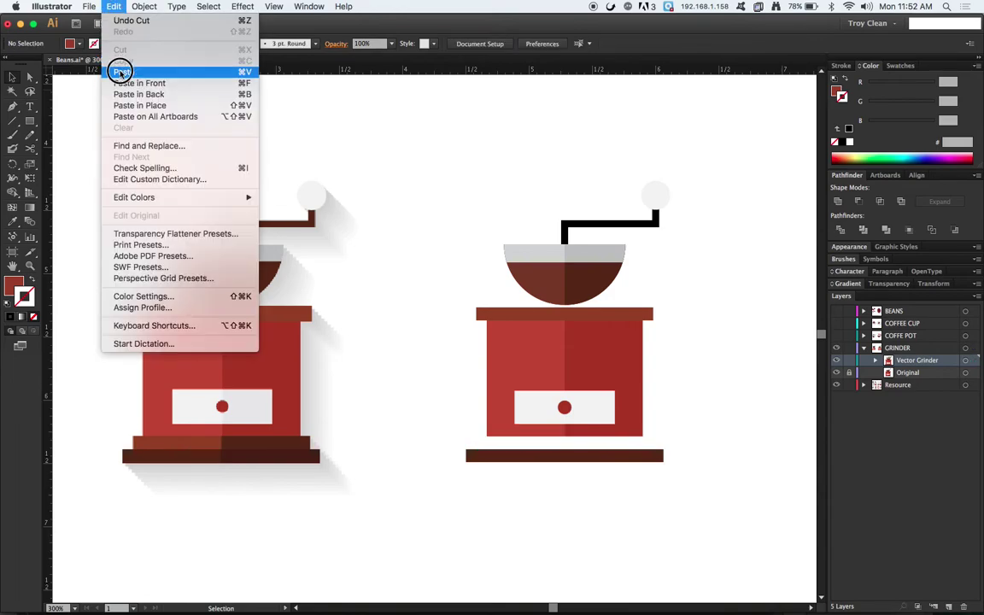
click(136, 86)
click(30, 76)
click(369, 156)
drag(479, 446, 577, 448)
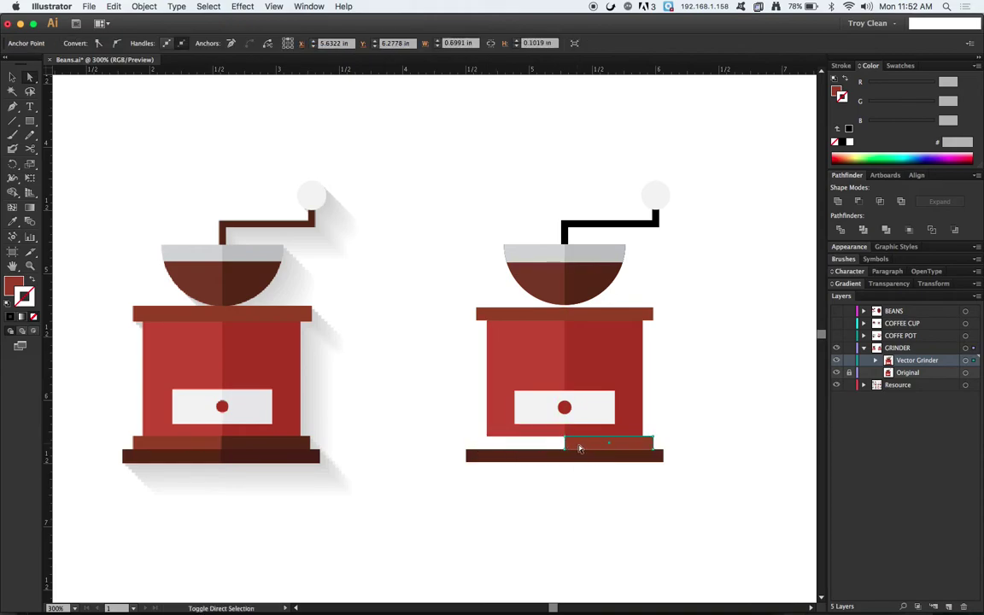
key(super+z)
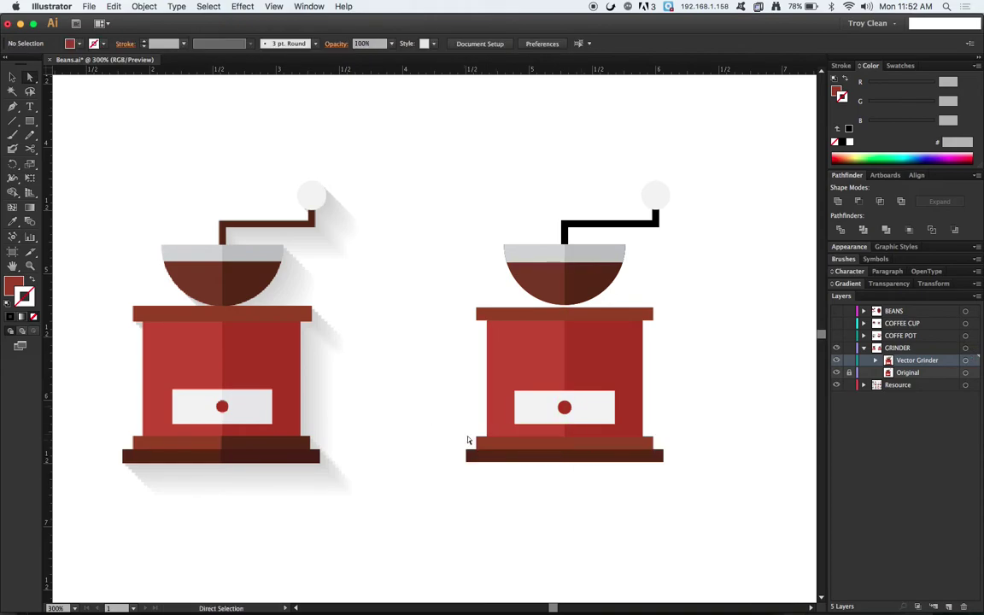
Step: Paste another copy of the brown strip in front and pull its left edge in to the grinder's centre line
mouse_move(478, 446)
mouse_down()
mouse_move(499, 446)
mouse_move(478, 445)
mouse_up()
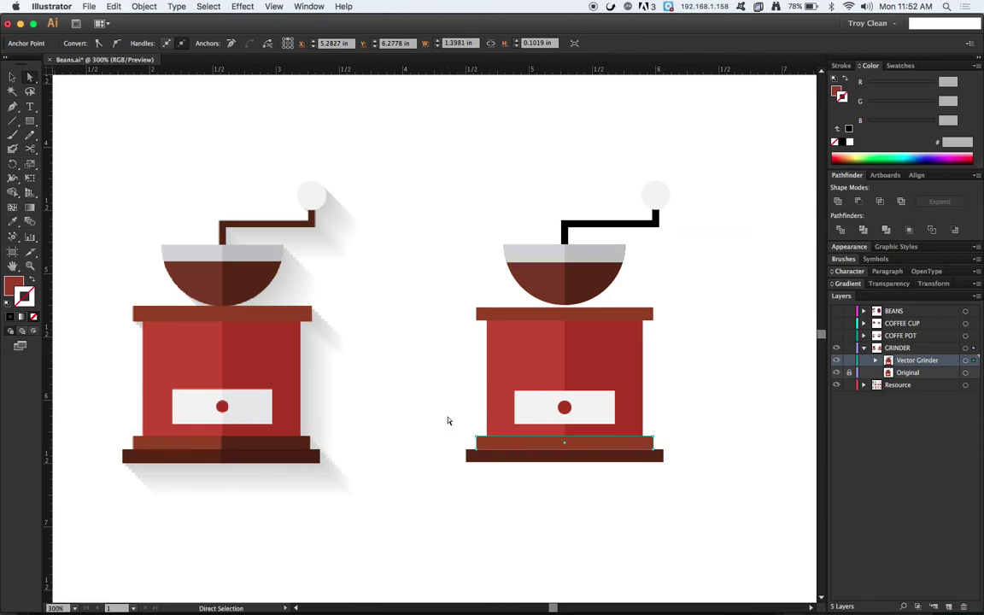
click(114, 6)
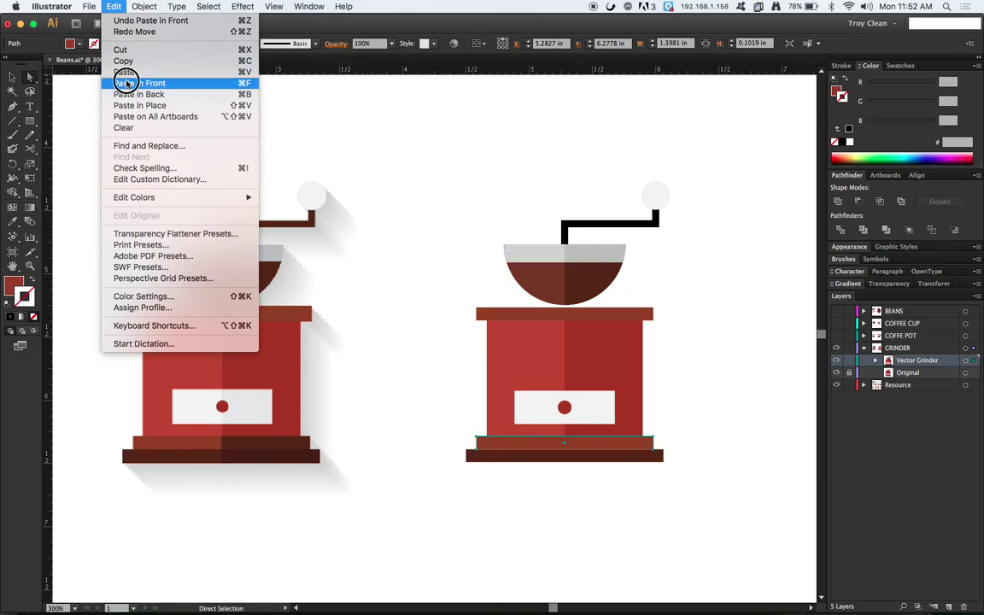
click(127, 83)
click(434, 407)
drag(478, 441, 565, 445)
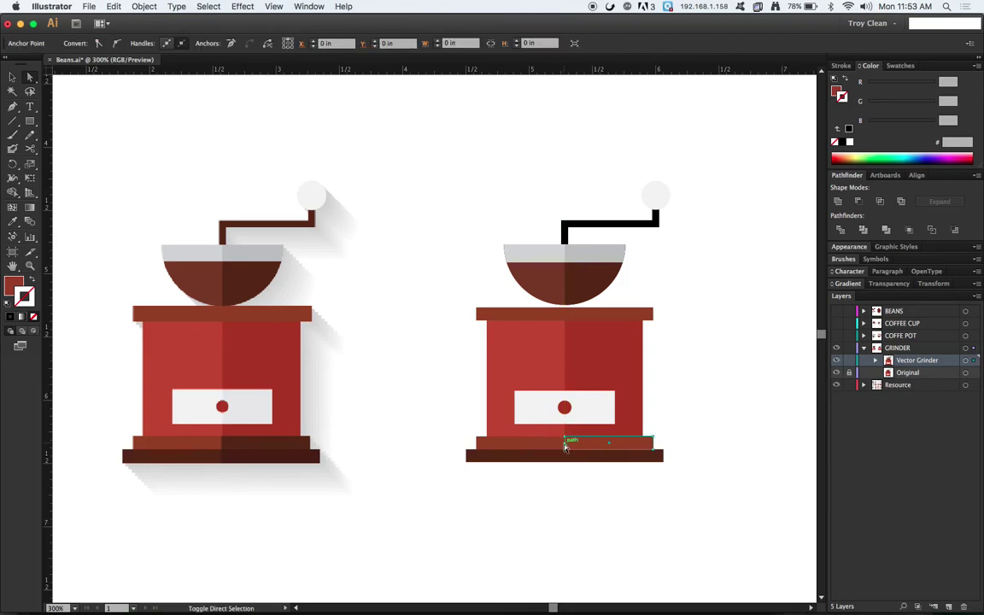
Step: Fill the half-width strip with the darker brown sampled from the reference's matching strip
click(562, 441)
click(12, 221)
click(261, 438)
click(12, 77)
click(88, 97)
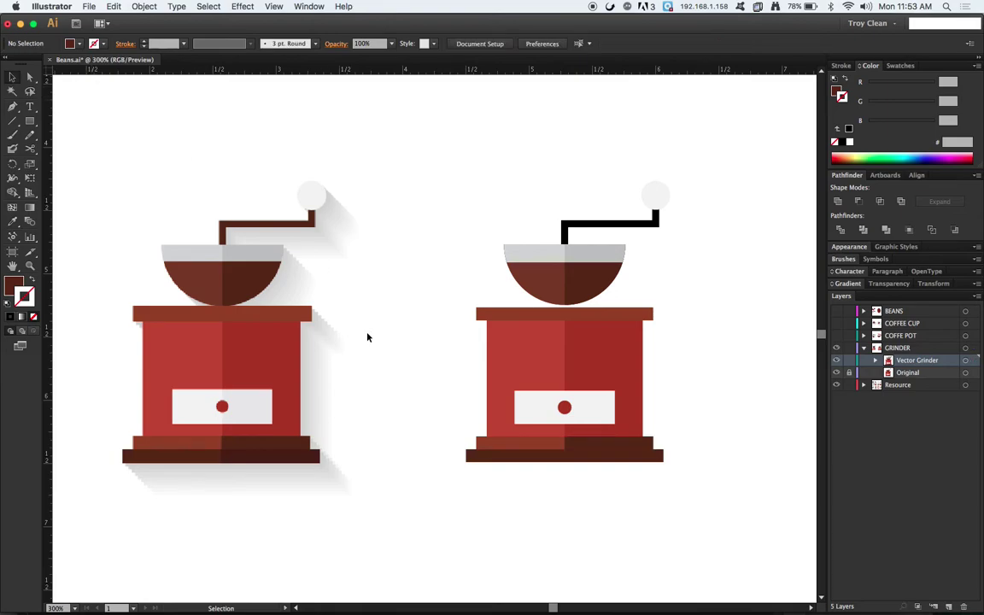
Step: Duplicate the bottom base strip in place and shorten the copy to its right half, about 0.78 in wide
click(527, 459)
click(117, 6)
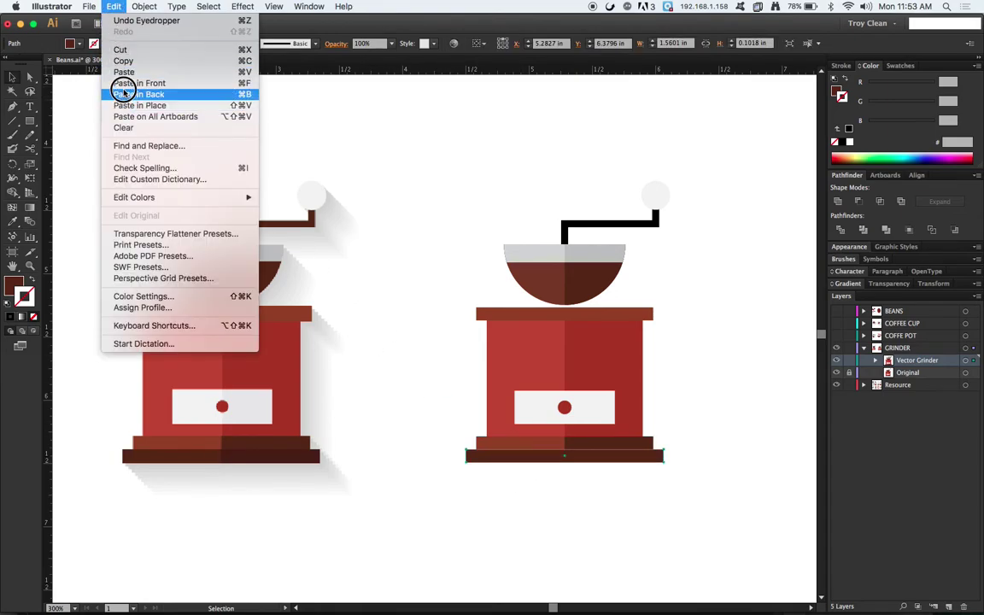
click(123, 60)
click(29, 78)
click(320, 305)
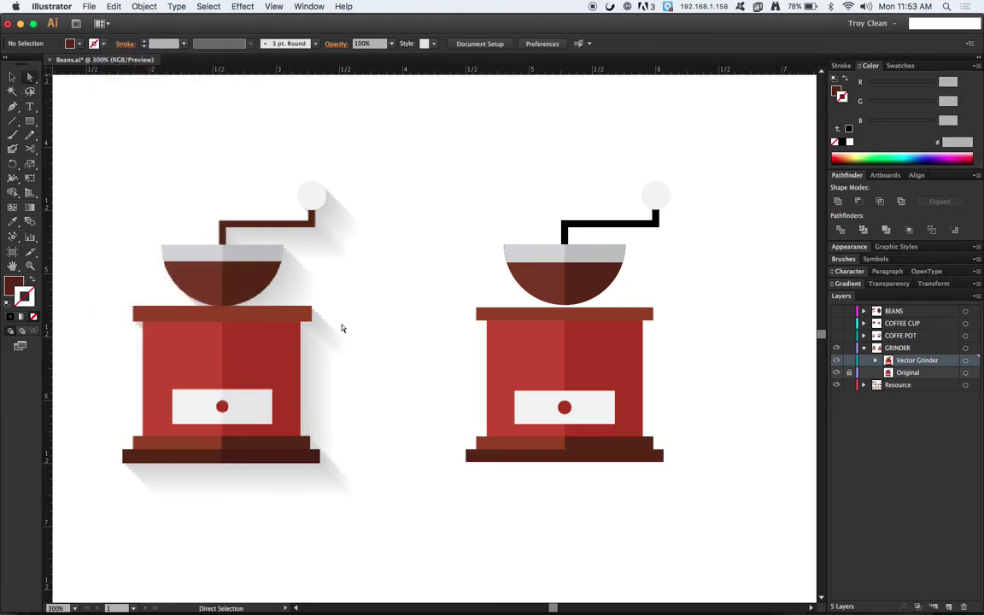
drag(464, 454, 577, 461)
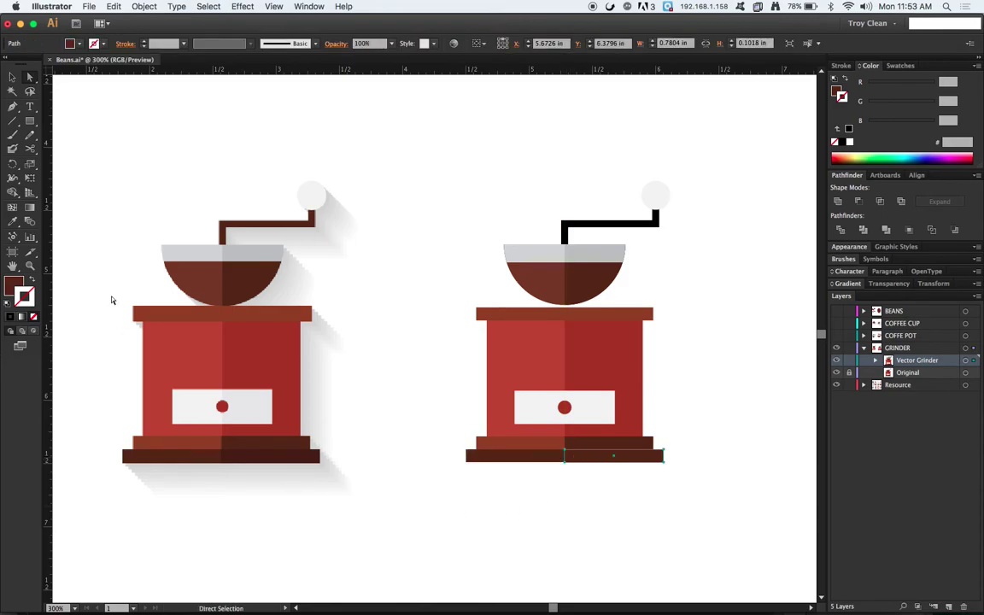
Step: Fill the half-width base copy with the darkest brown sampled from the right half of the reference's base
click(13, 223)
click(255, 453)
click(12, 76)
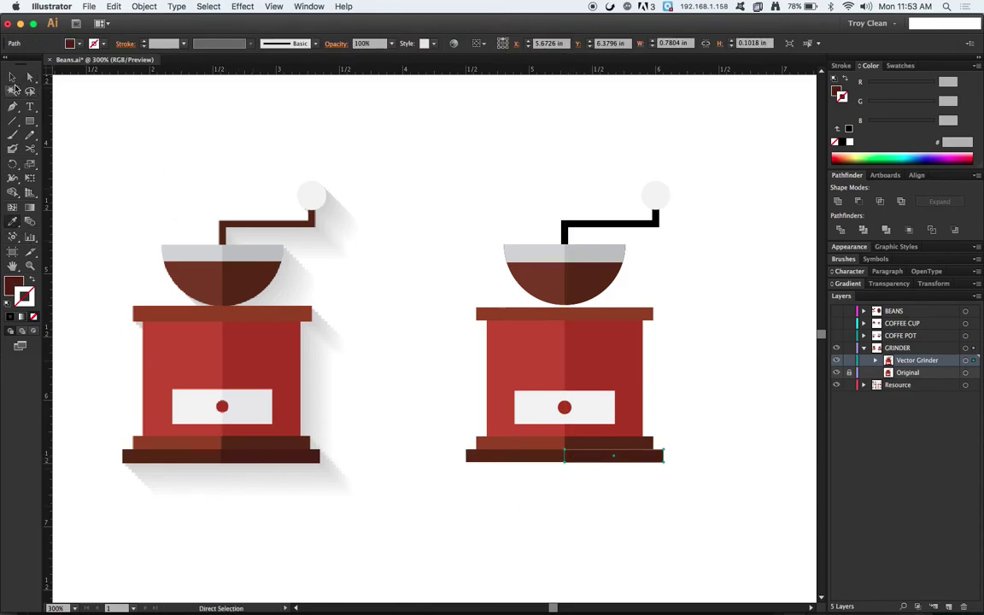
click(128, 111)
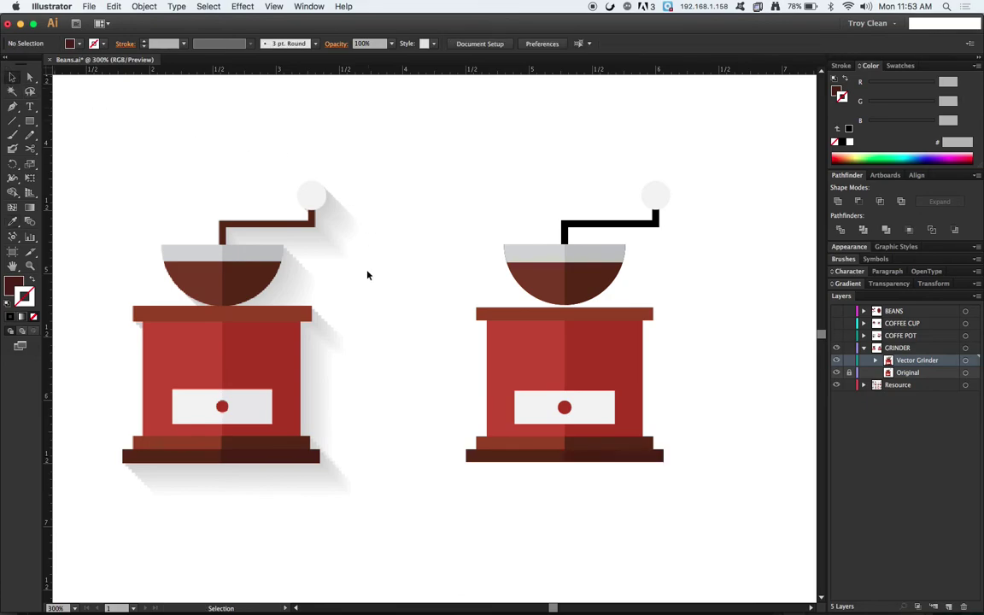
Step: Duplicate the white drawer front in place and shorten the copy to its right half, about 0.40 in wide
click(597, 411)
click(113, 6)
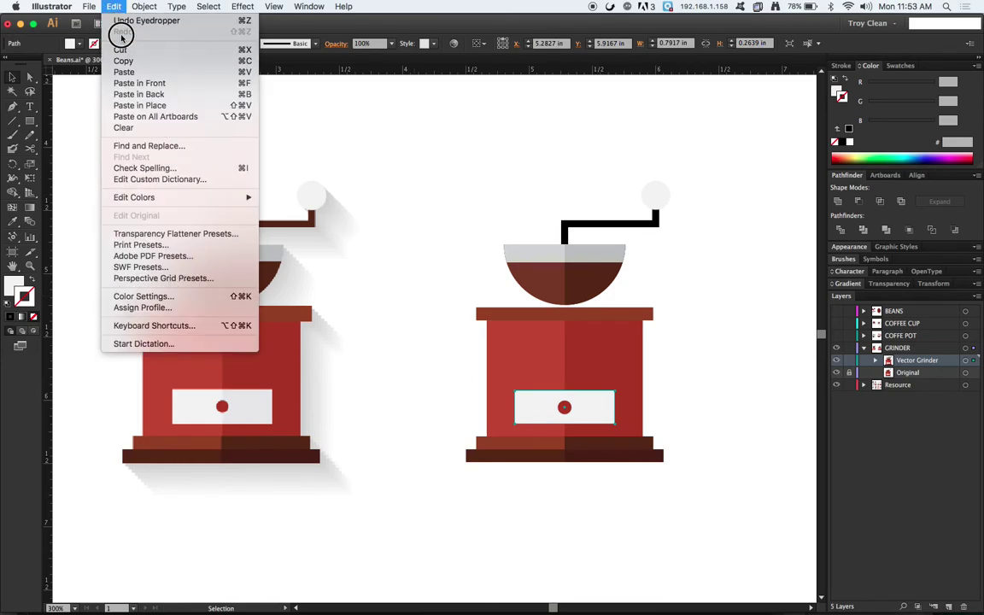
click(116, 81)
click(29, 77)
click(133, 103)
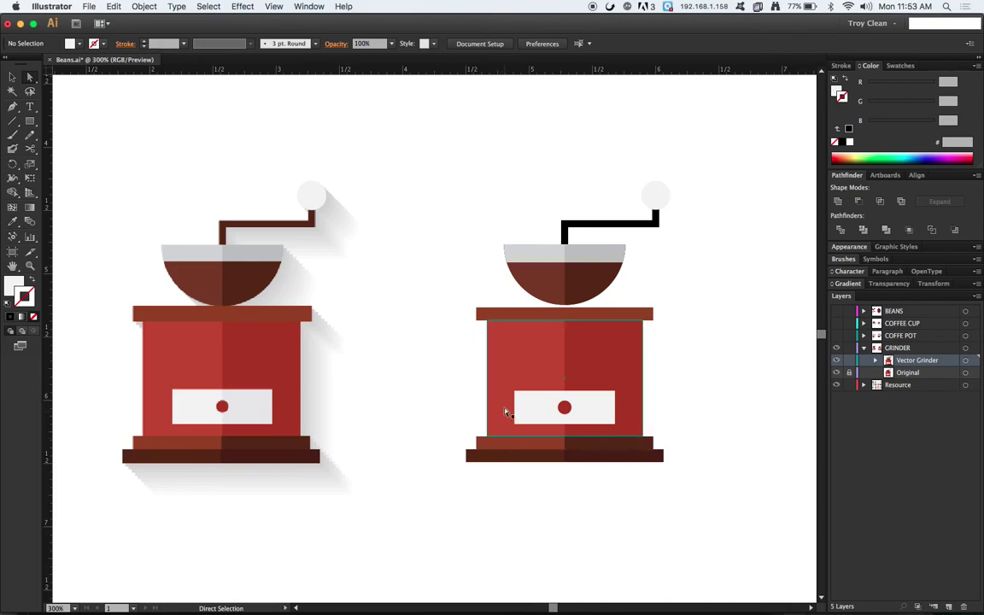
drag(516, 423, 564, 423)
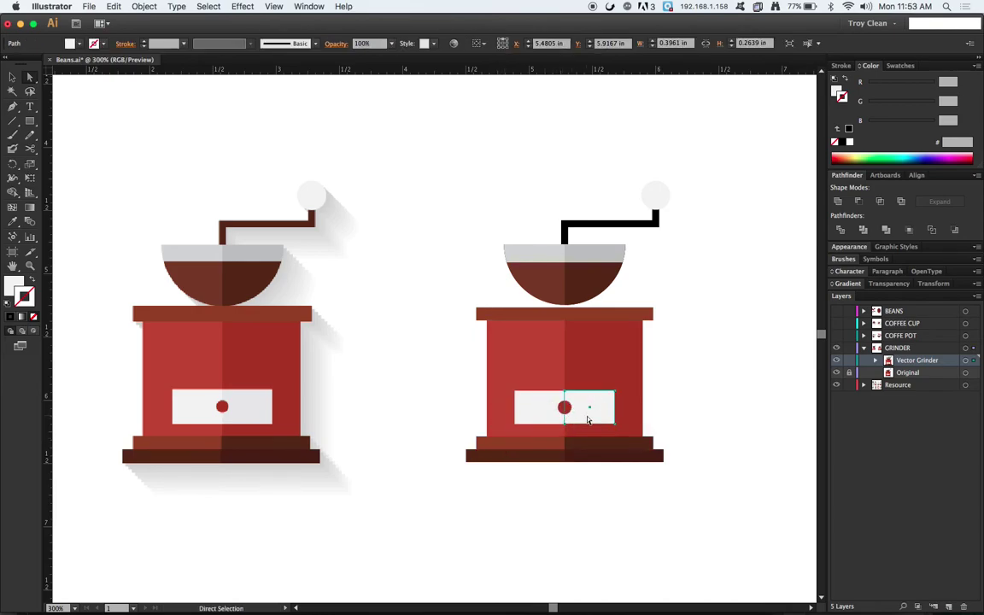
Step: Fill the half-width drawer copy with the slightly darker grey sampled from the reference's drawer
click(14, 221)
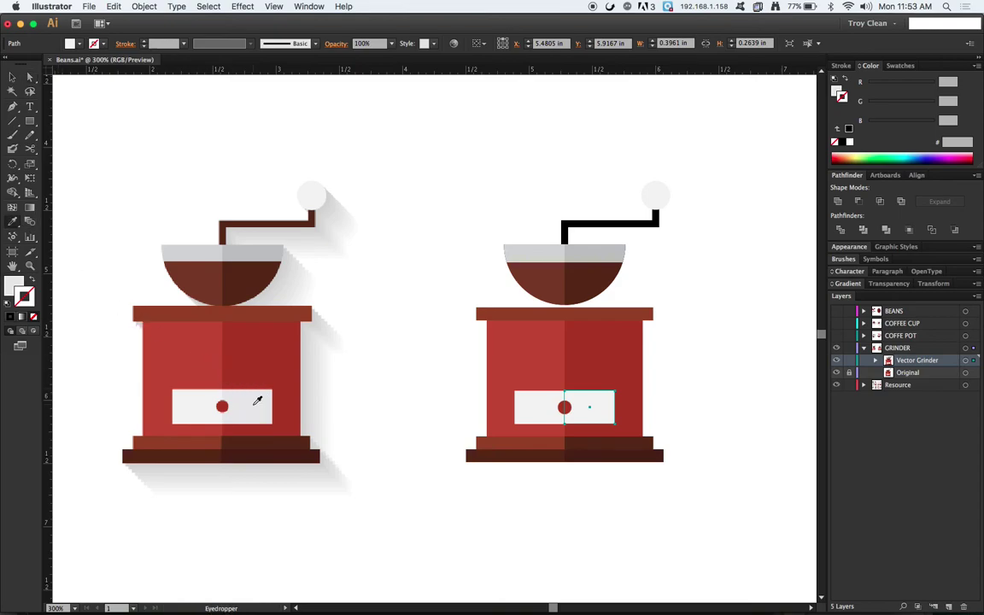
click(12, 76)
click(306, 154)
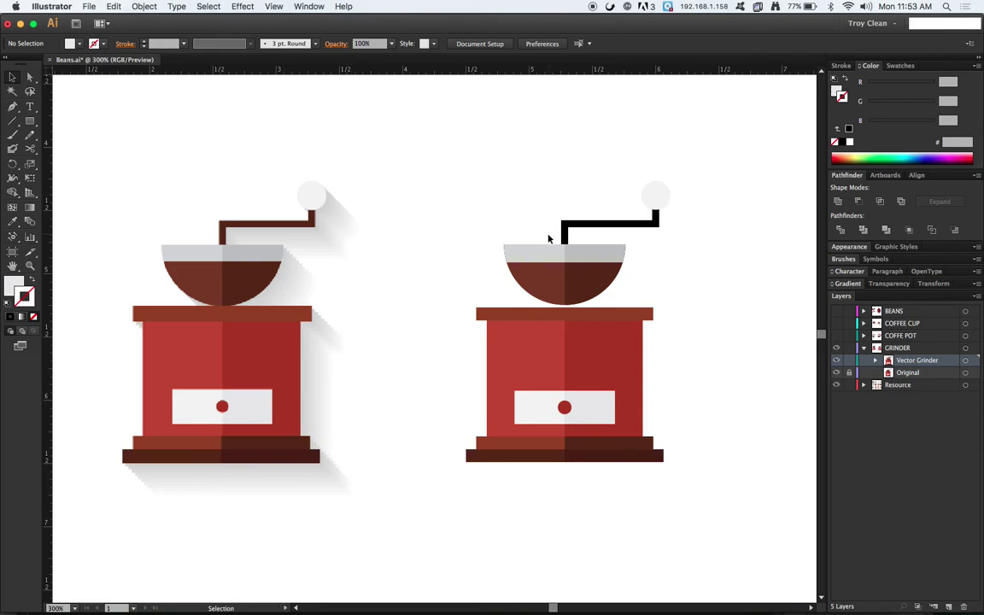
Step: Convert the black crank handle's stroke into a filled shape with Outline Stroke
click(648, 226)
click(143, 6)
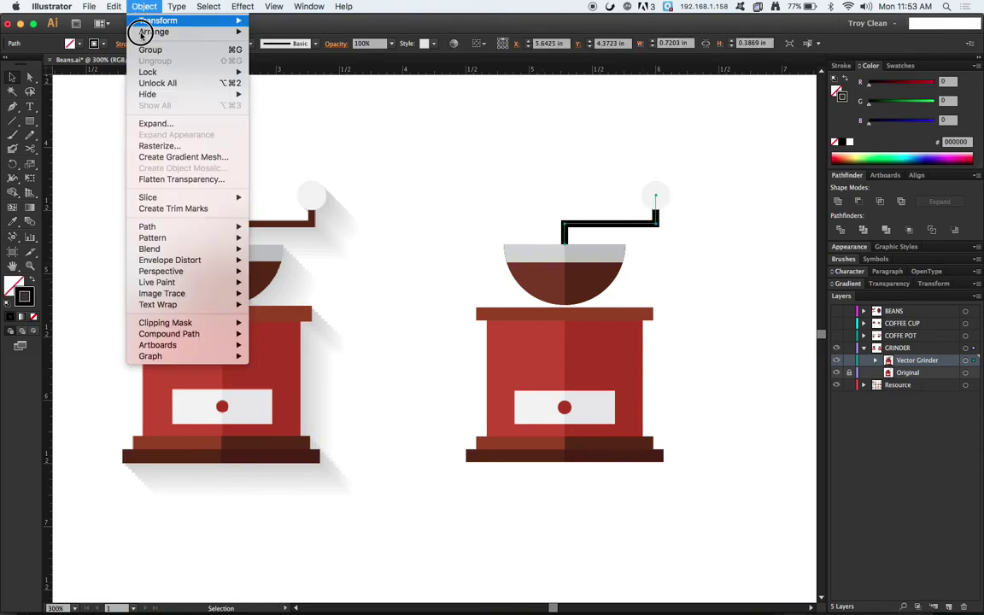
mouse_move(170, 226)
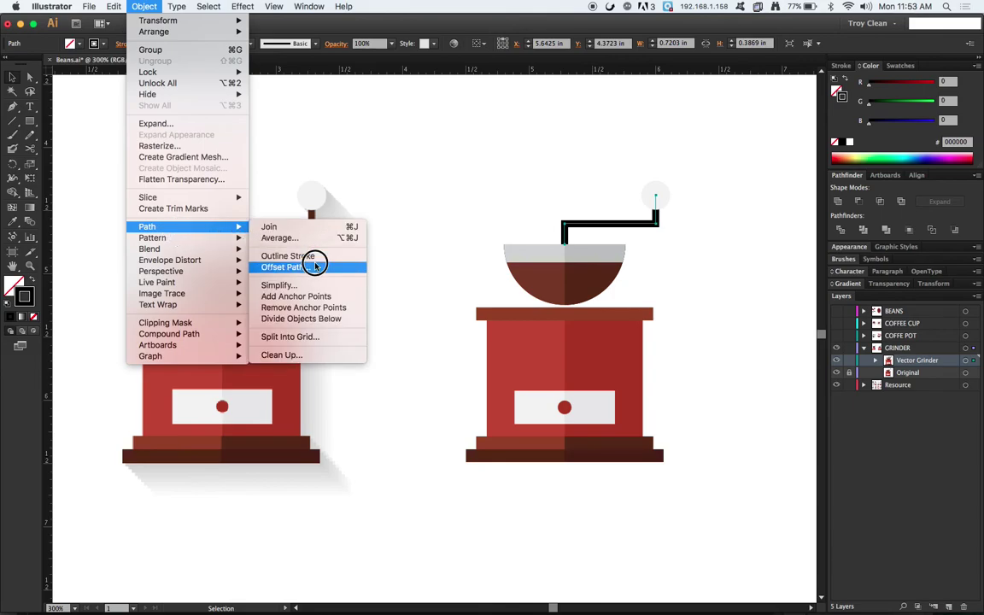
click(312, 255)
click(521, 161)
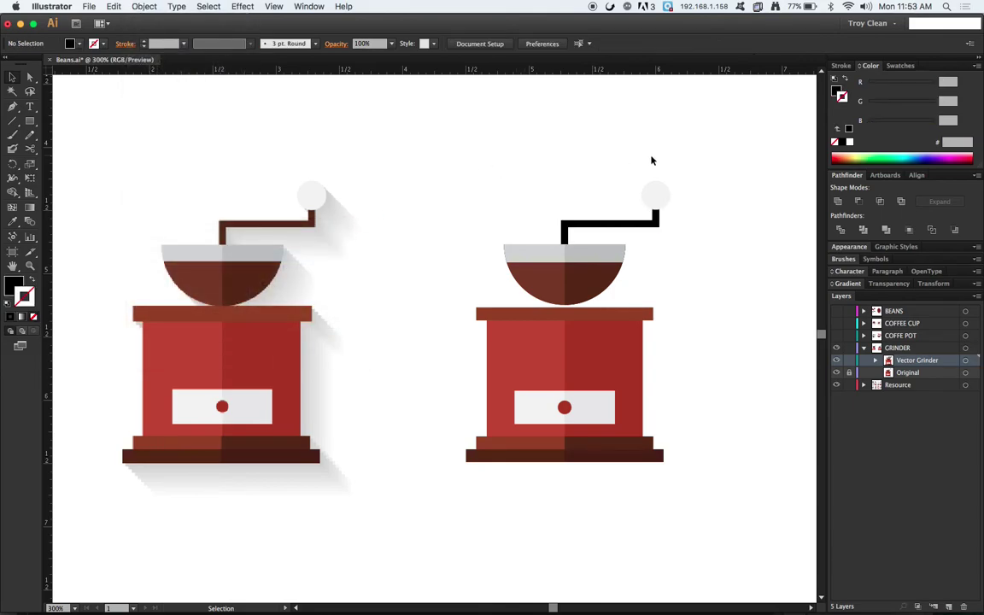
Step: Draw a square about 0.48 in wide from the centre of the crank's round knob, extending down and to the right
click(666, 199)
click(31, 122)
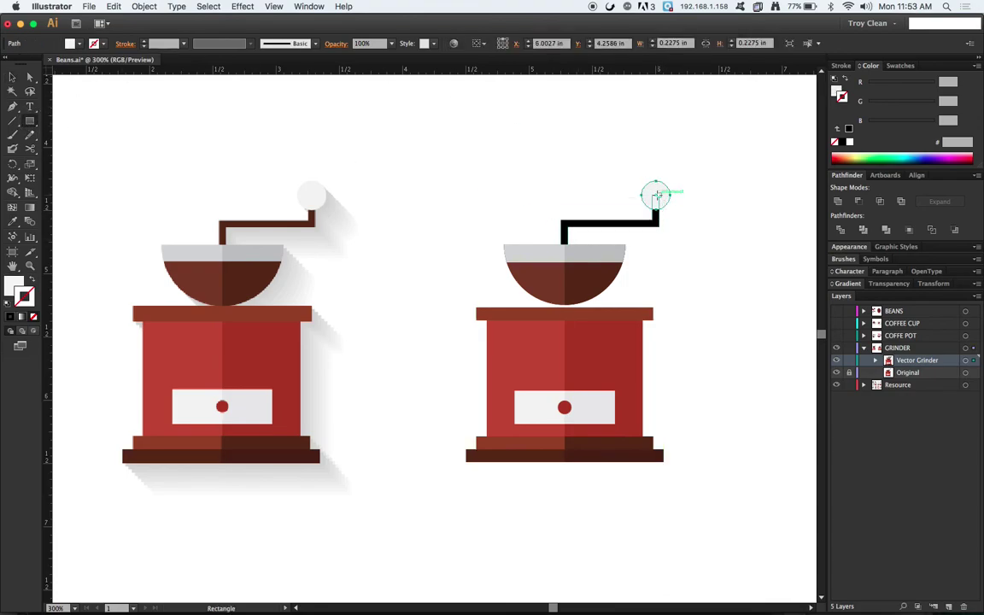
drag(655, 195, 697, 256)
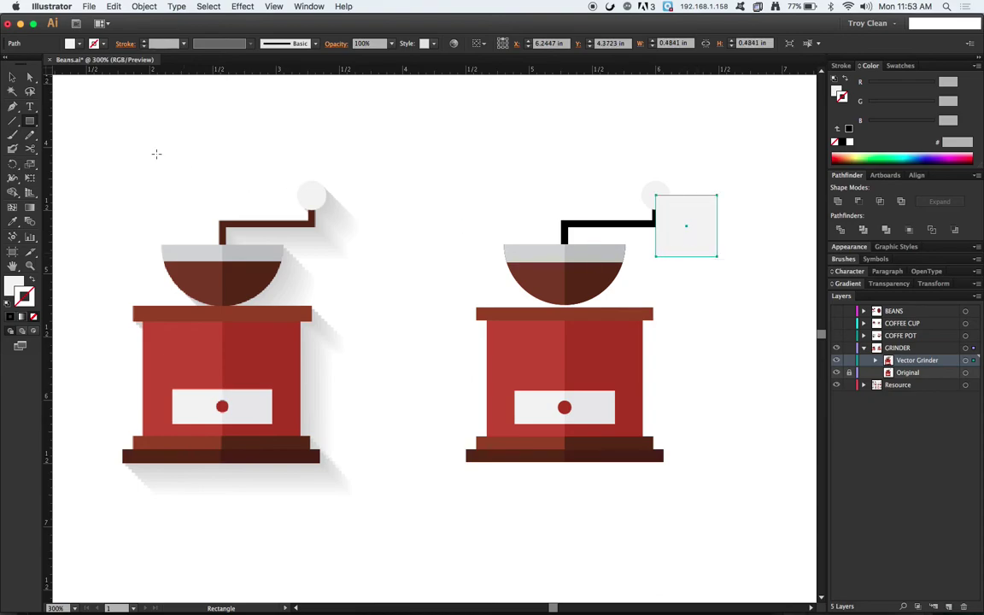
click(11, 77)
click(489, 168)
Step: Fill the square beside the crank knob with the grey sampled from the drawer's shaded right half
click(691, 250)
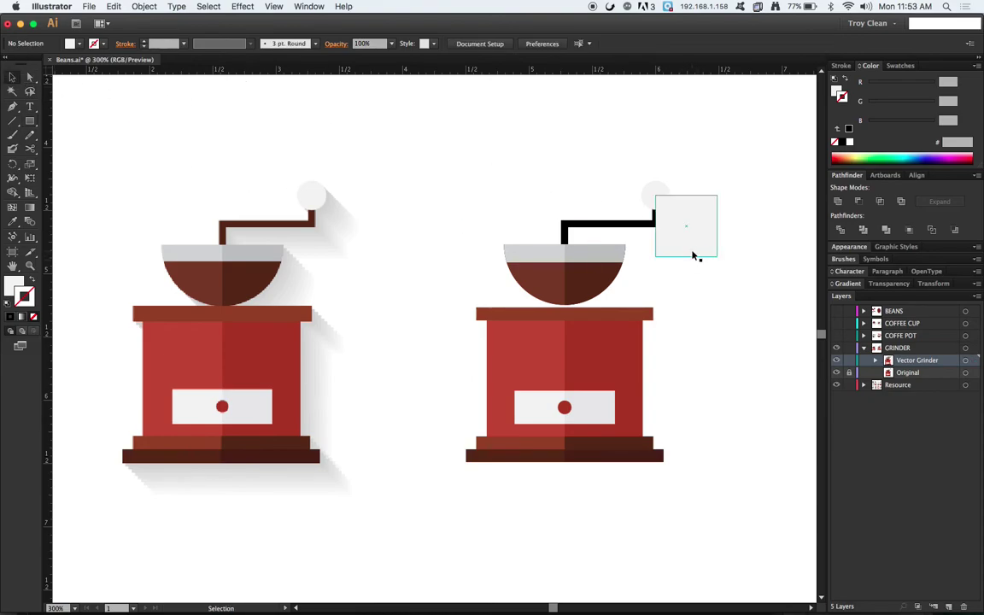
click(13, 223)
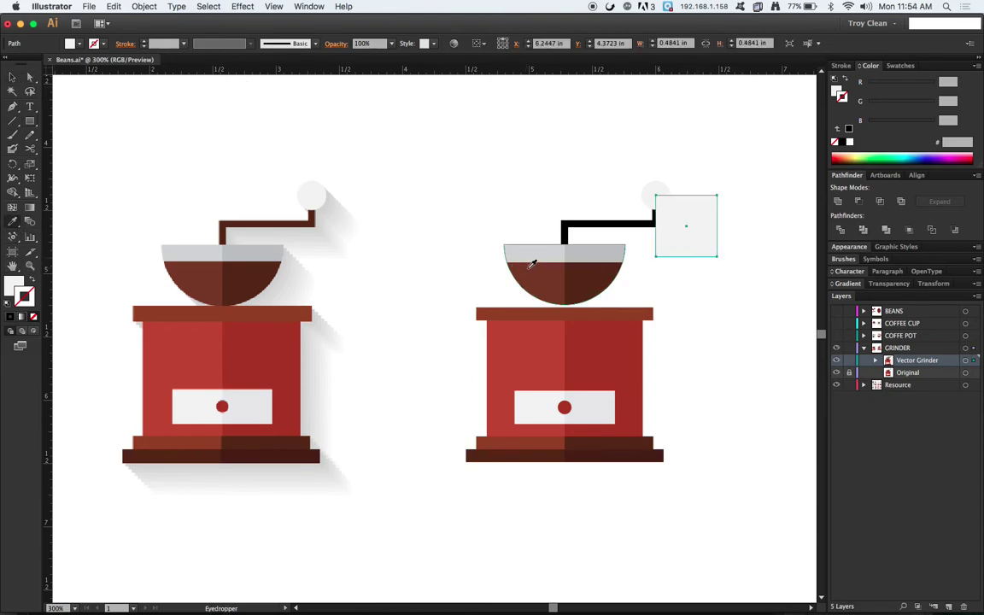
click(603, 408)
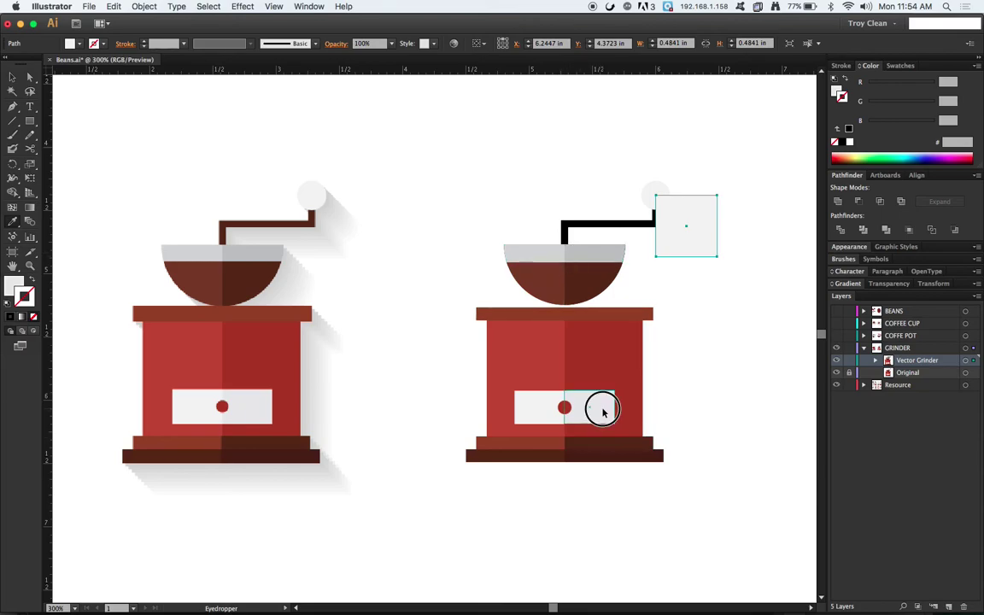
click(13, 78)
click(626, 164)
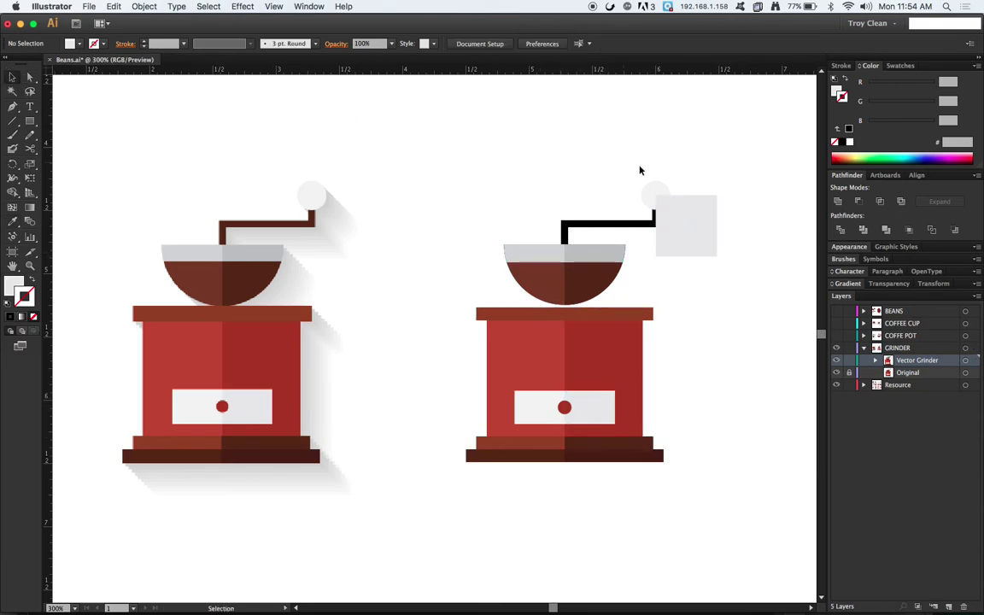
Step: Paste a copy of the crank knob circle in front and intersect it with the grey square
click(650, 199)
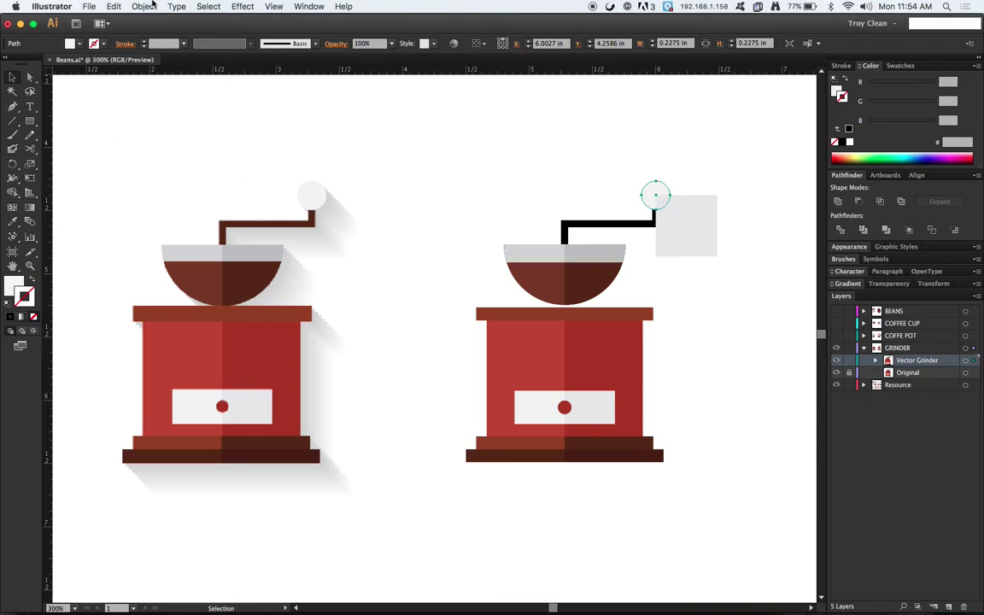
click(147, 6)
mouse_move(124, 4)
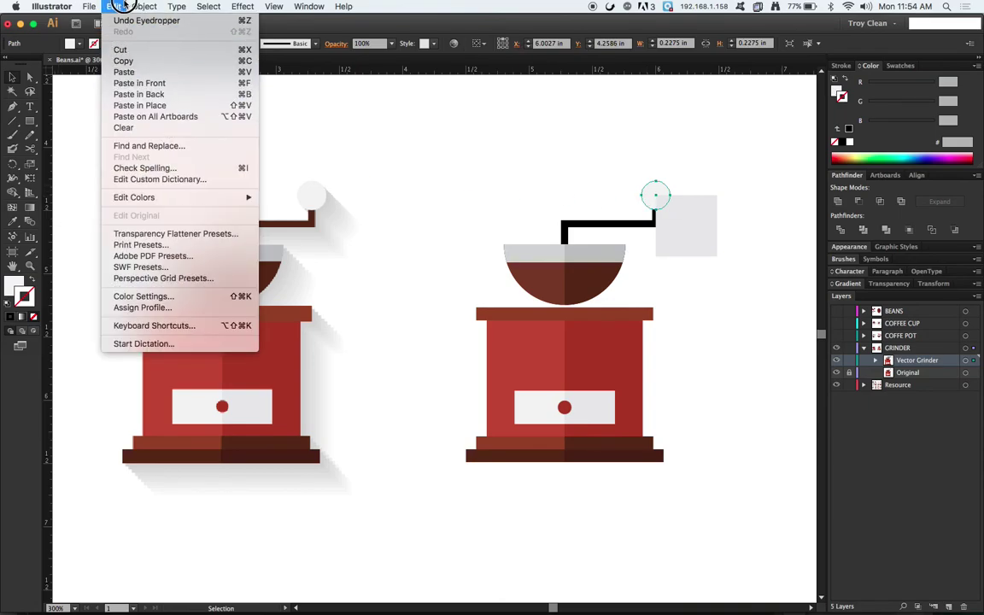
click(123, 61)
click(113, 6)
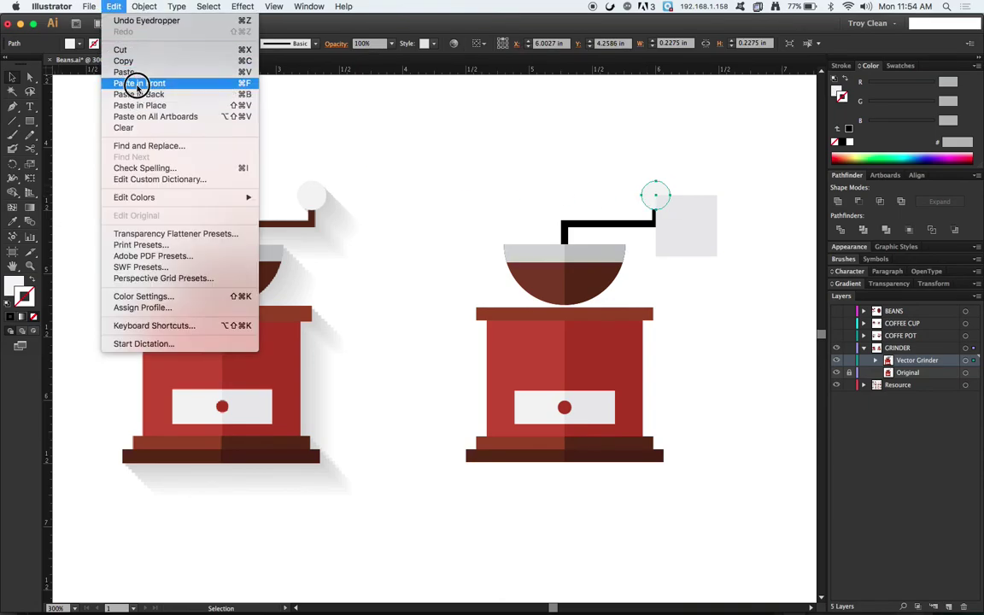
click(137, 83)
shift+click(680, 231)
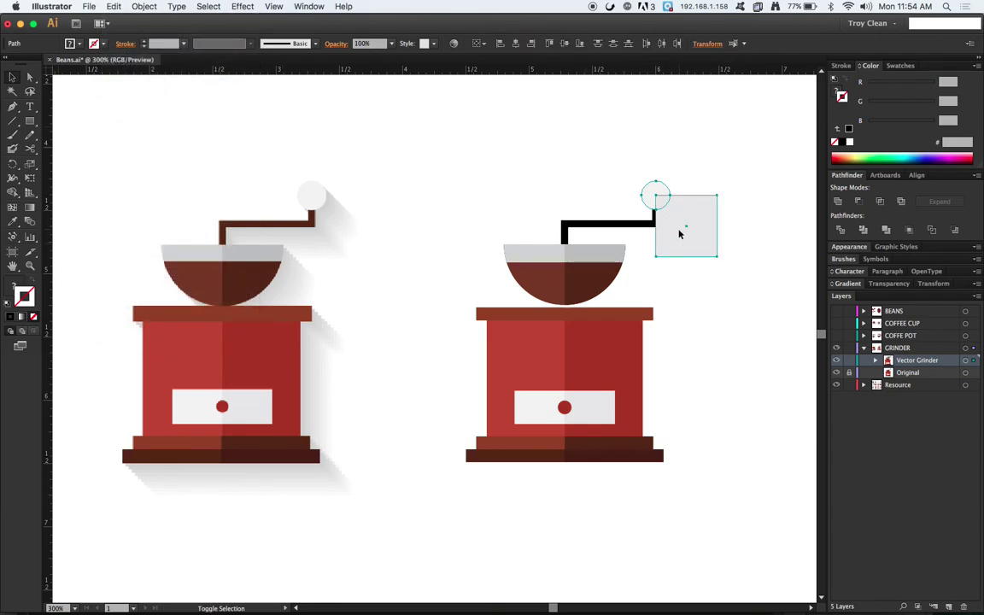
click(858, 201)
click(726, 262)
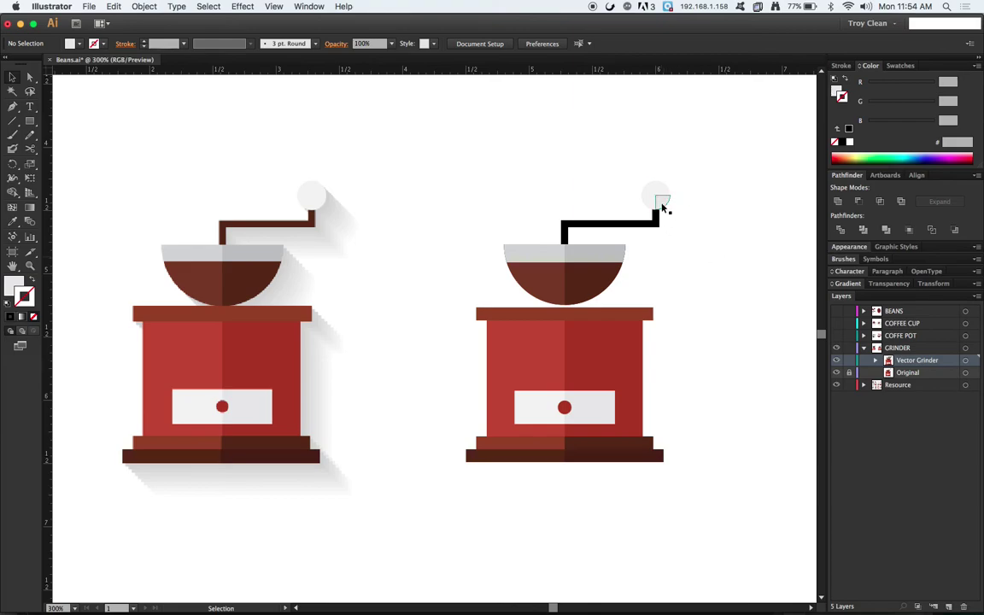
Step: Delete the quarter-circle shading piece from the crank knob
key(a)
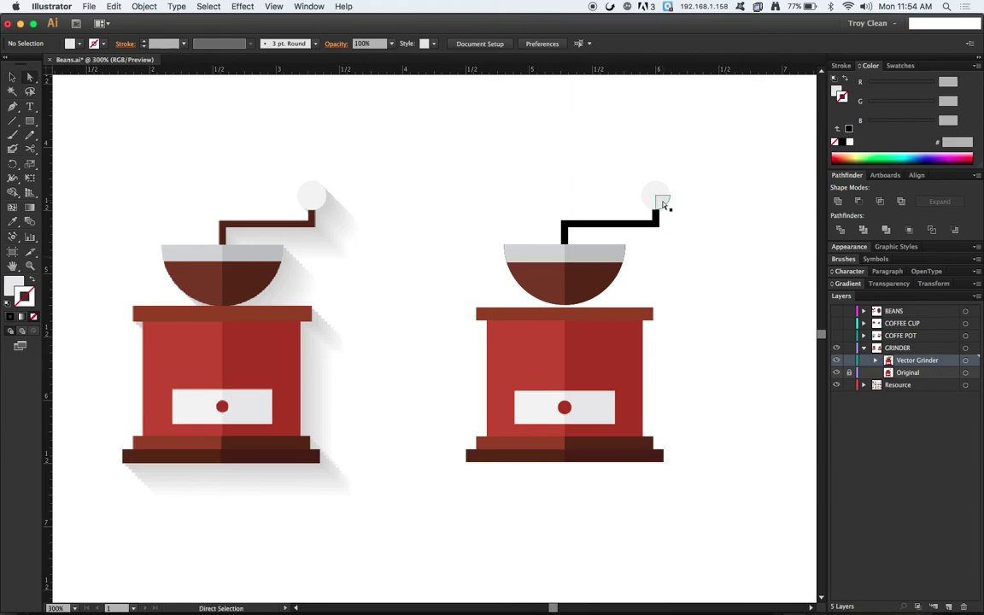
click(661, 205)
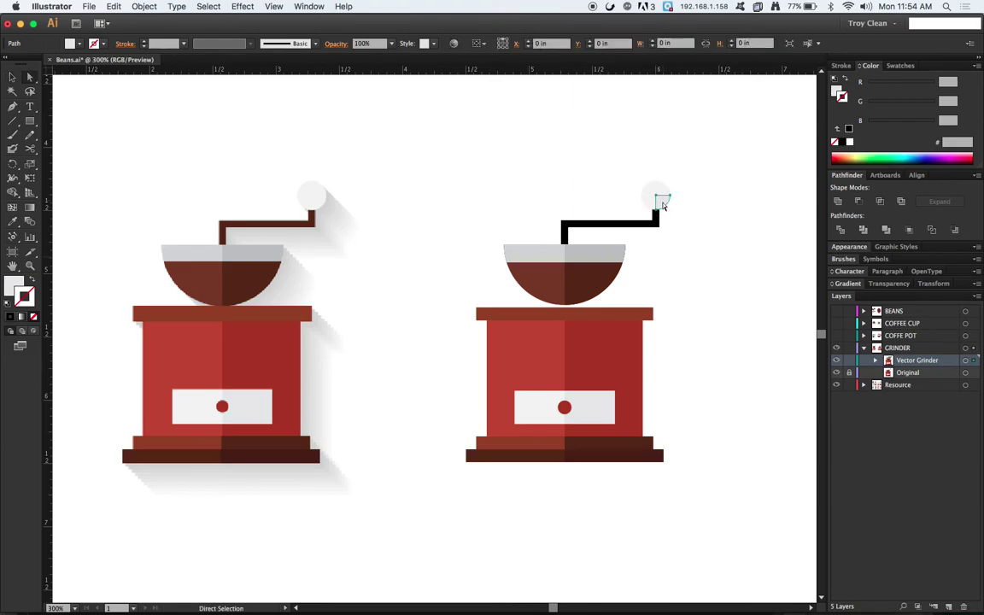
click(683, 242)
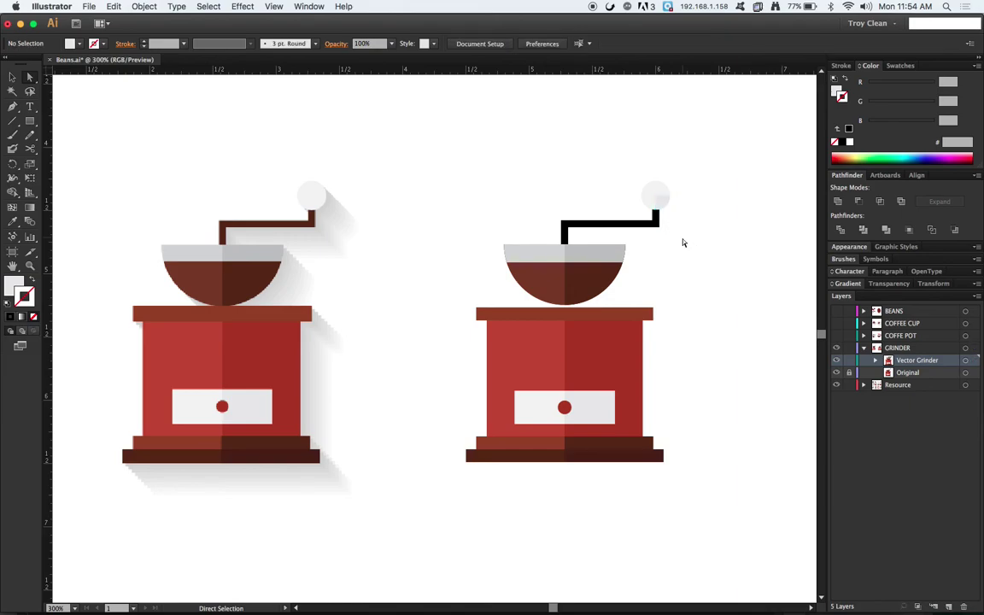
key(v)
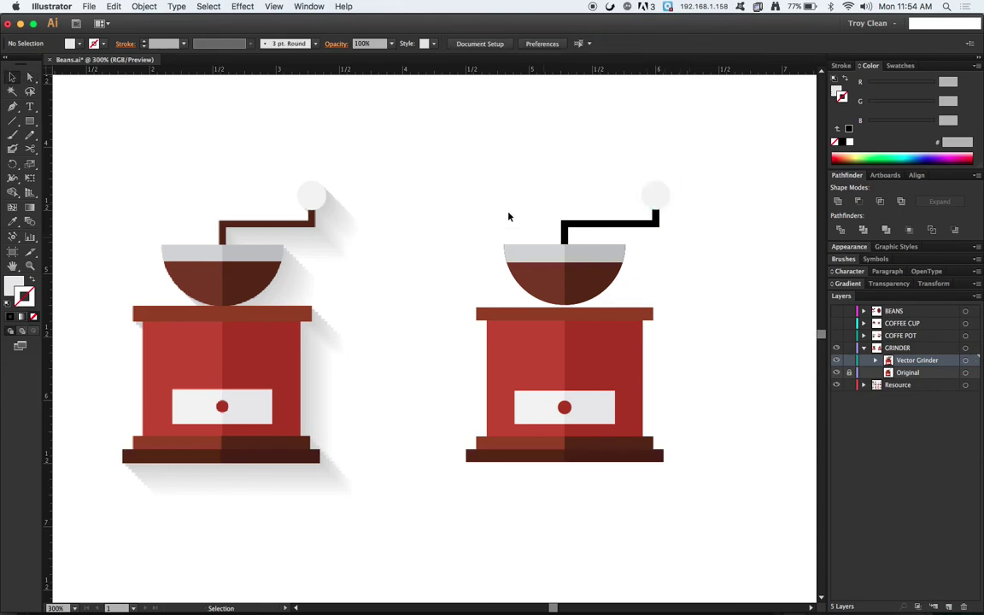
Step: Paste a copy of the whole vector grinder and unite its shapes into a single silhouette
drag(433, 143, 707, 485)
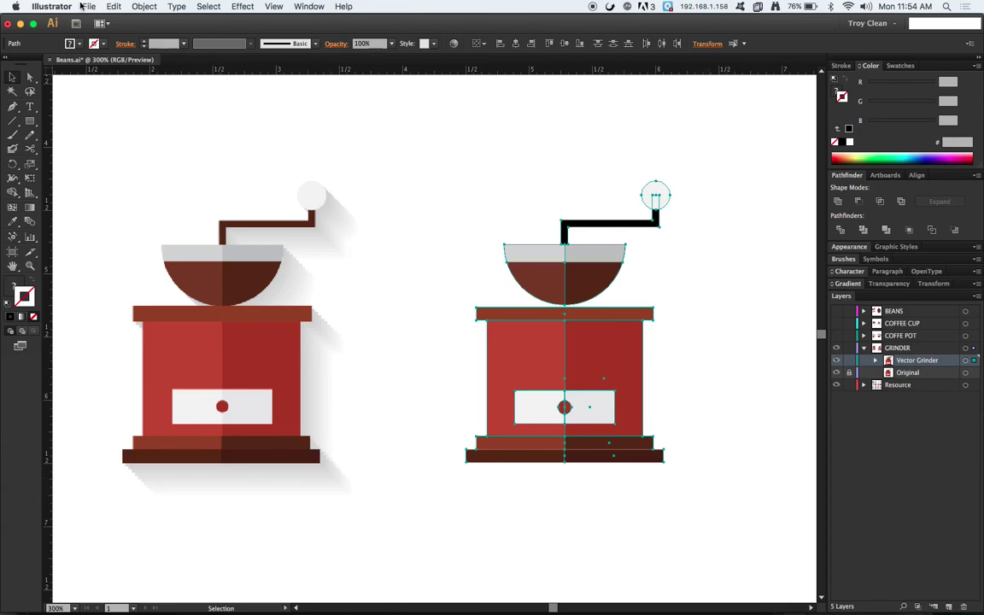
click(115, 6)
click(120, 61)
click(114, 6)
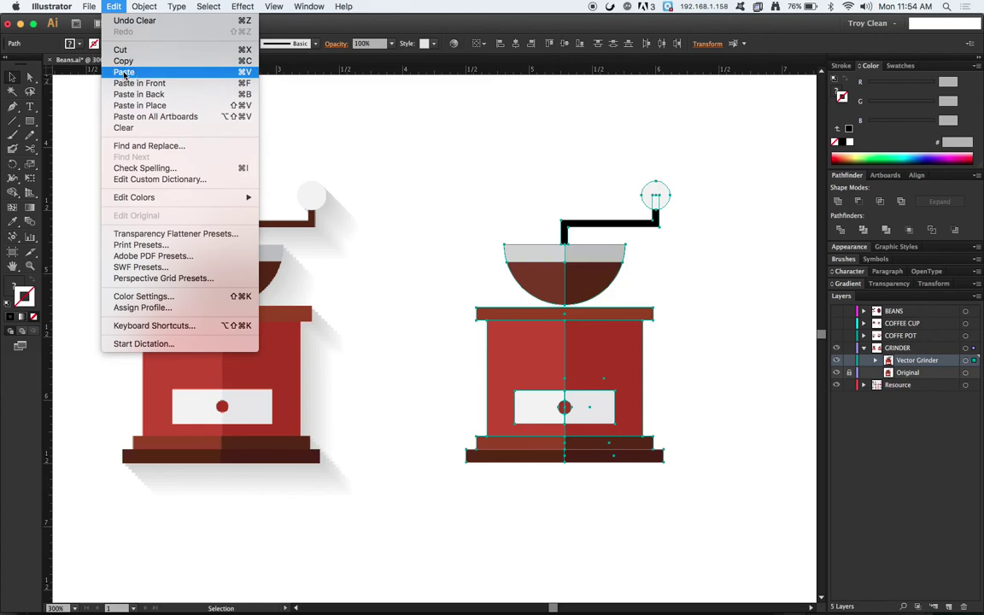
click(123, 72)
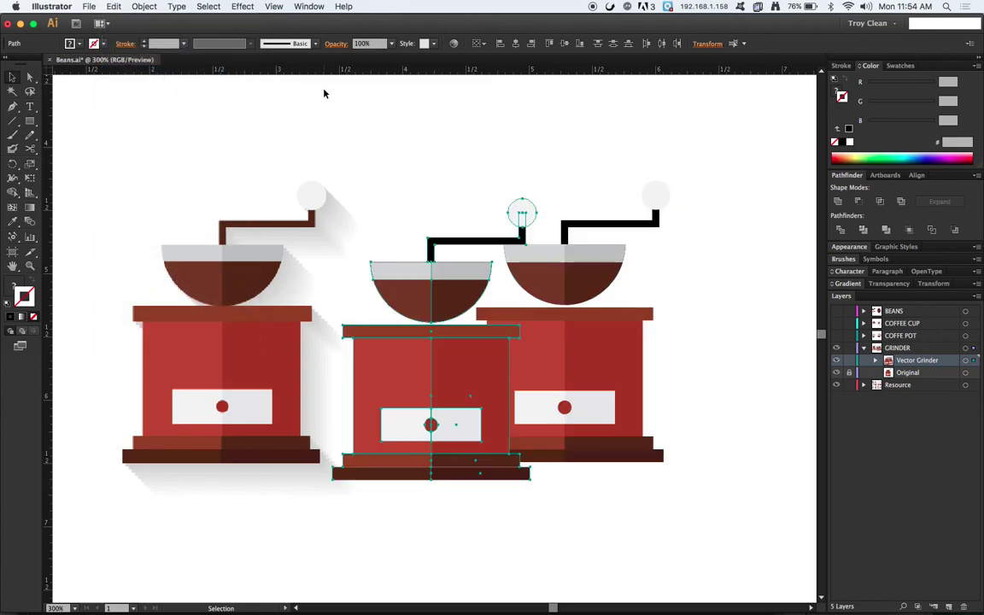
click(838, 202)
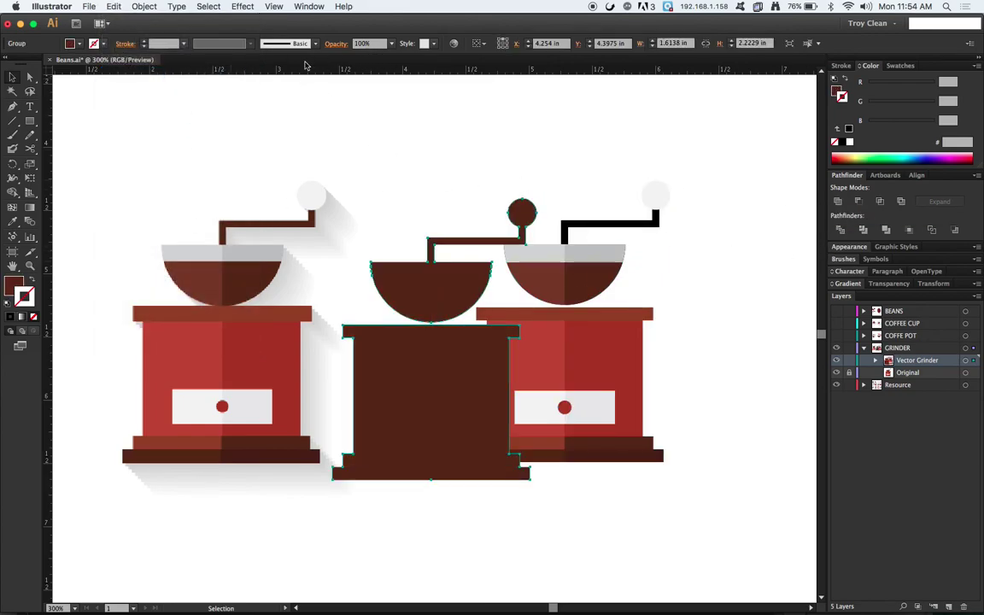
Step: Fill the silhouette with black at 20% opacity and move it up between the two grinders
click(13, 284)
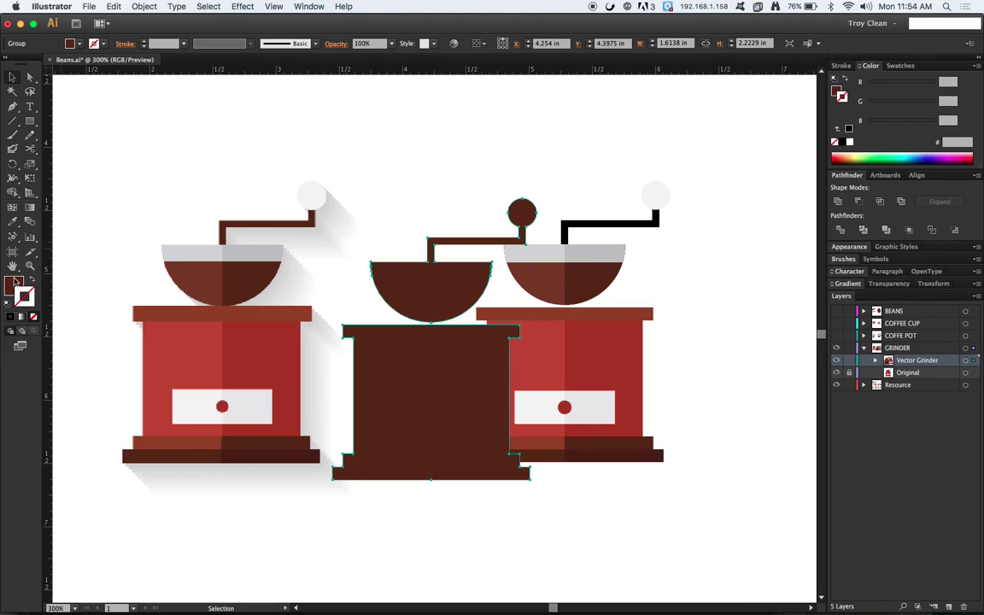
click(841, 143)
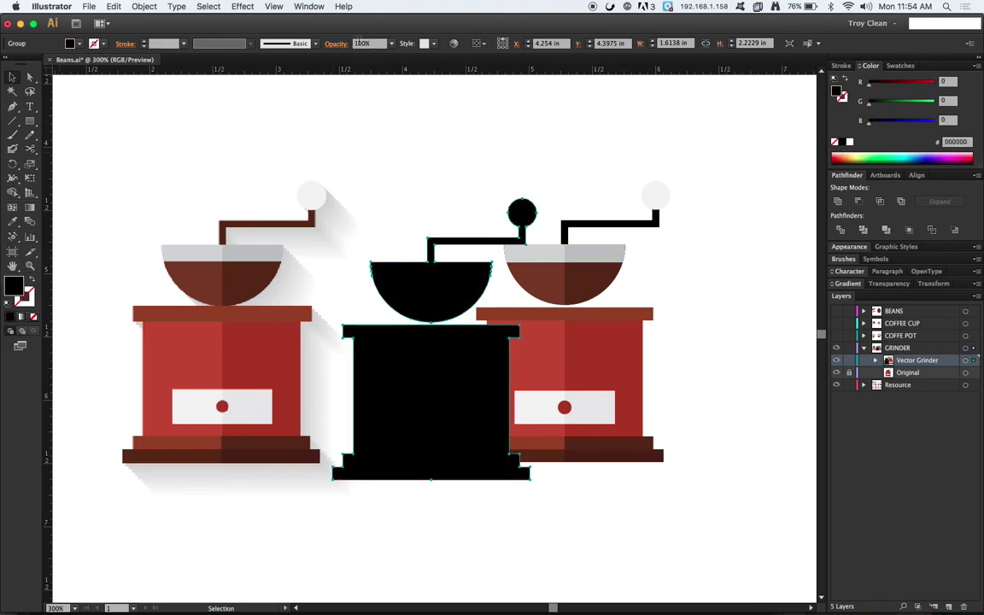
click(358, 43)
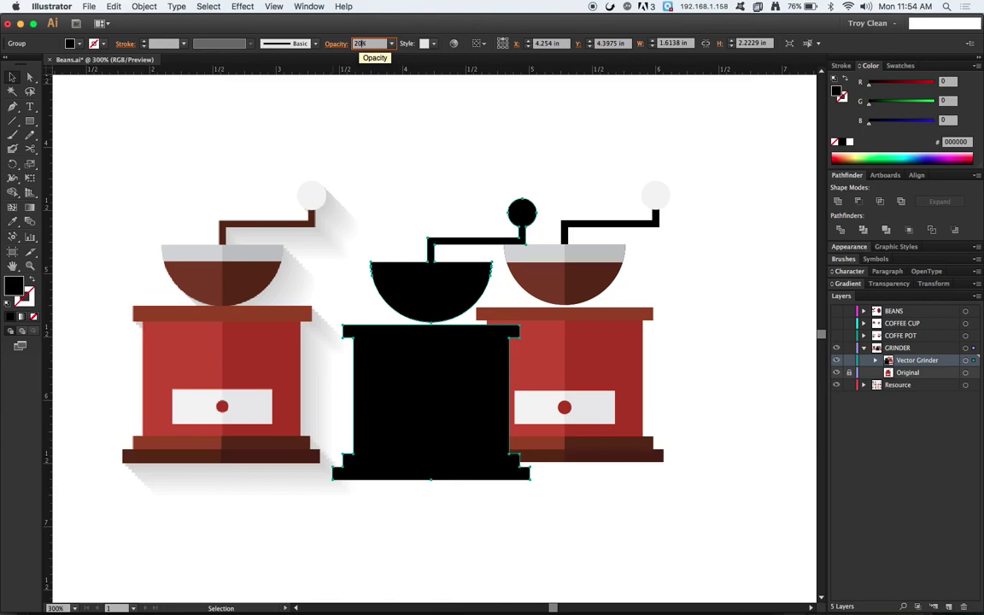
key(Return)
drag(405, 275, 418, 208)
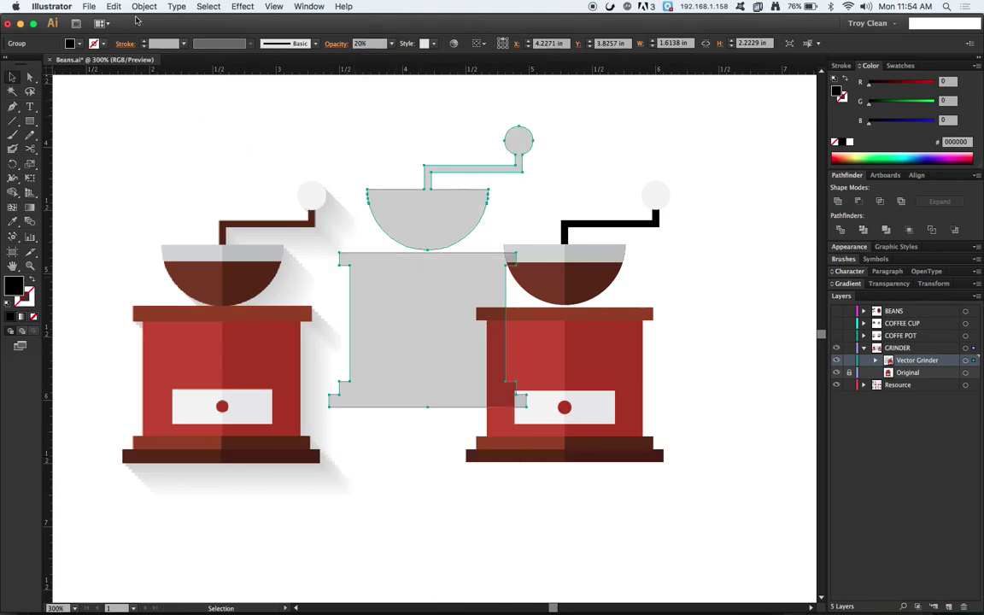
Step: Paste a copy of the grey silhouette in front and offset it about 0.3 in down and 0.3 in to the right
click(114, 6)
click(124, 61)
click(114, 6)
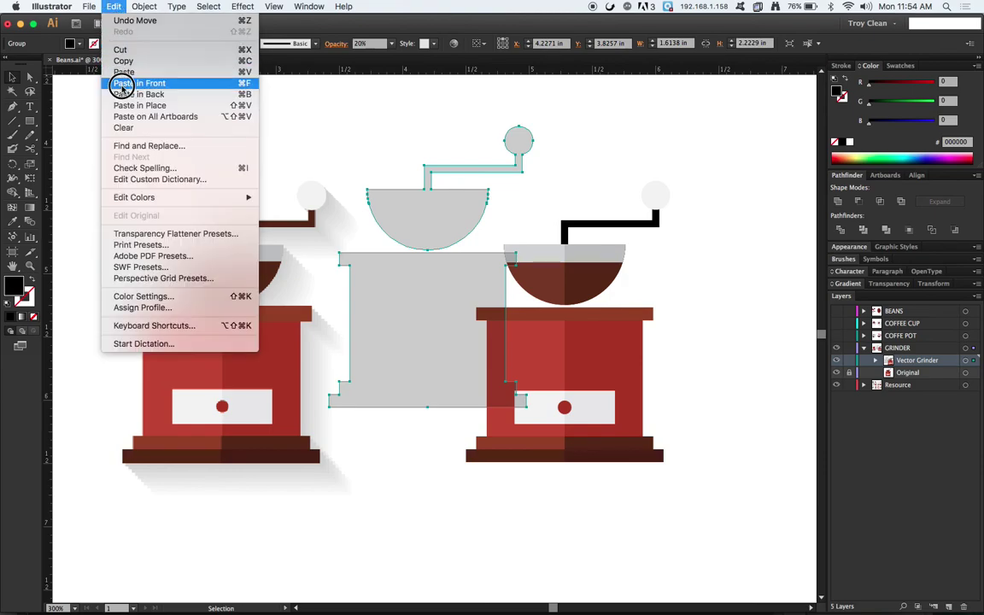
drag(442, 219, 475, 259)
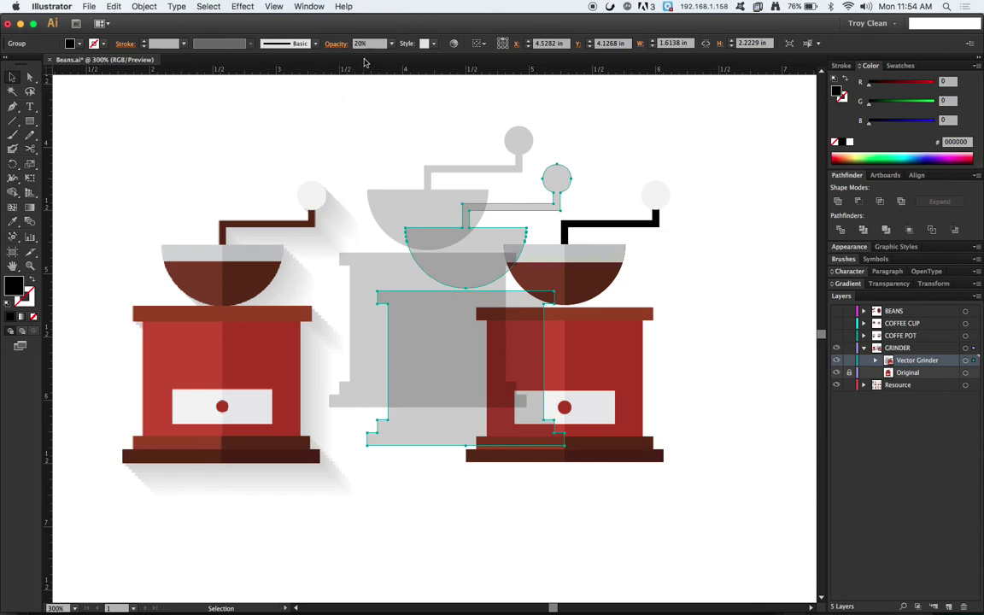
Step: Set the offset silhouette copy's opacity to 0%
click(358, 43)
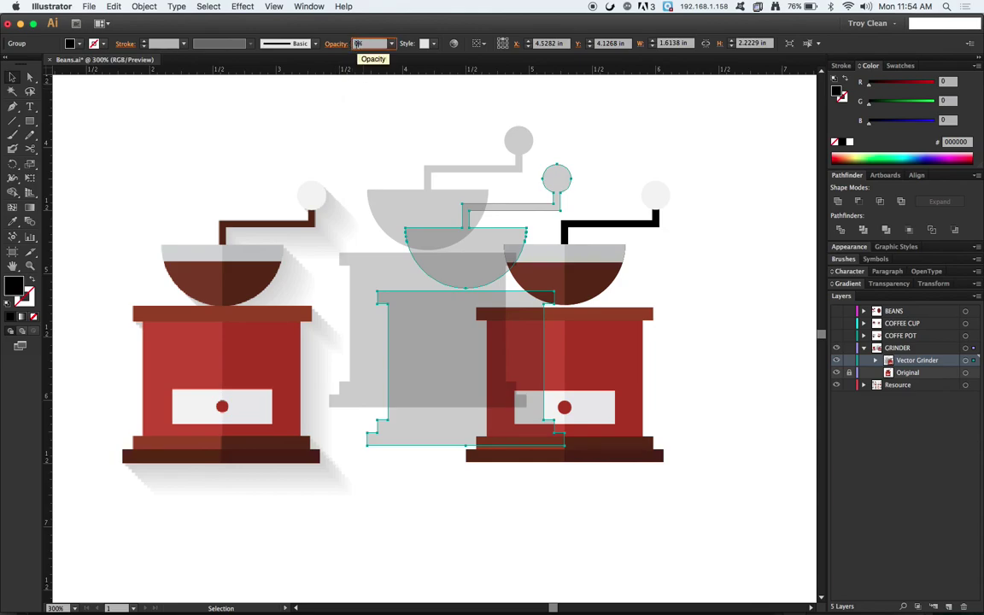
text(0)
key(Return)
click(387, 104)
Step: Bring the 20% opacity silhouette to the front of the stacking order
click(516, 147)
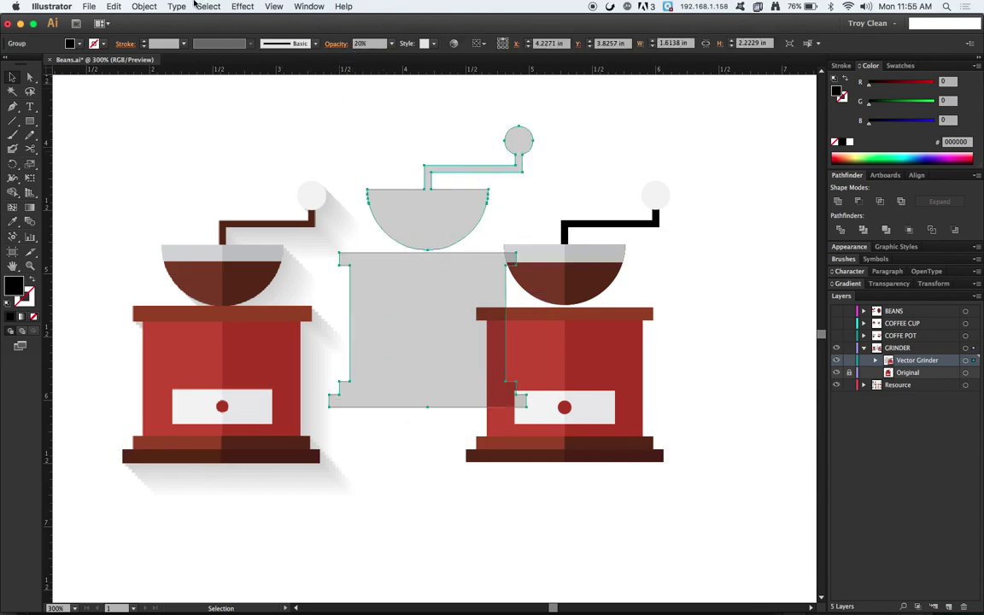
click(142, 6)
mouse_move(154, 31)
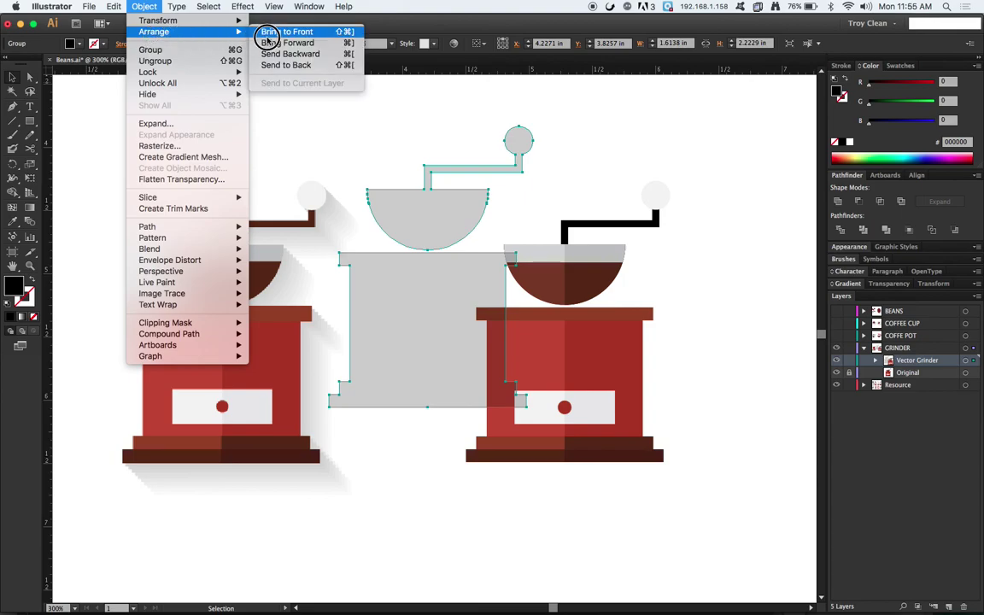
click(269, 38)
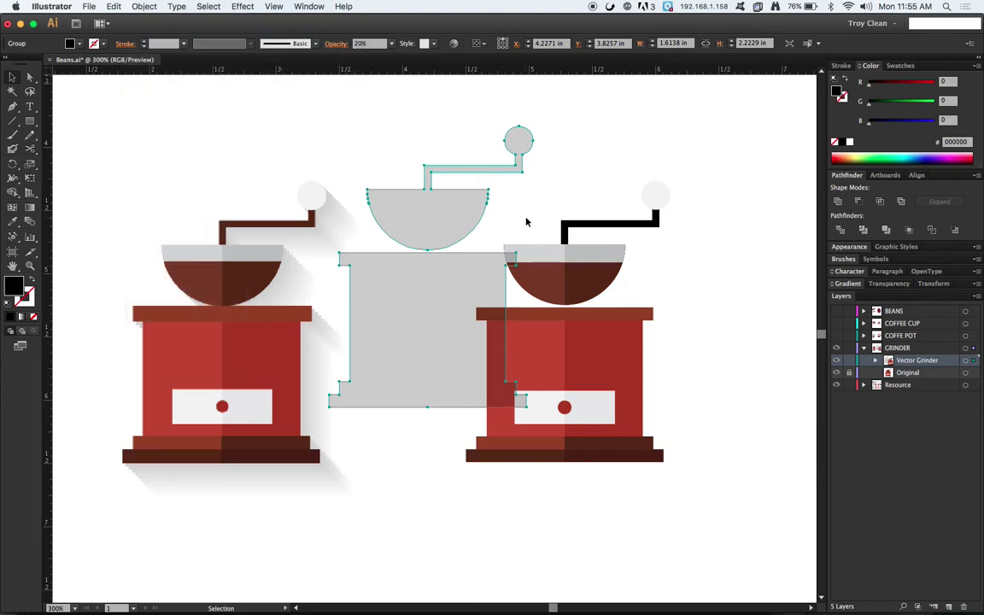
Step: Make a blend between the 20% silhouette and its transparent offset copy
click(147, 4)
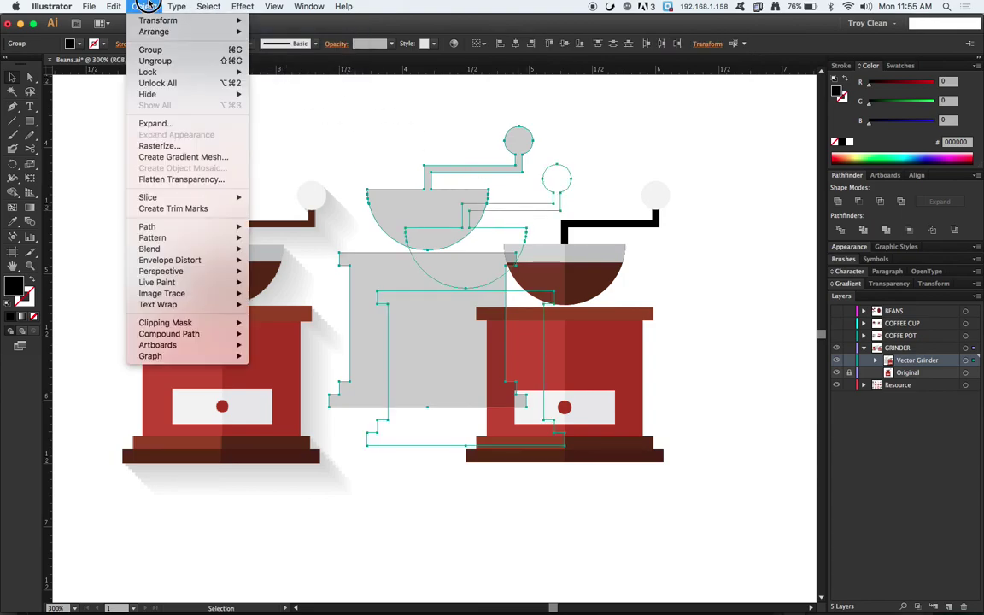
mouse_move(169, 248)
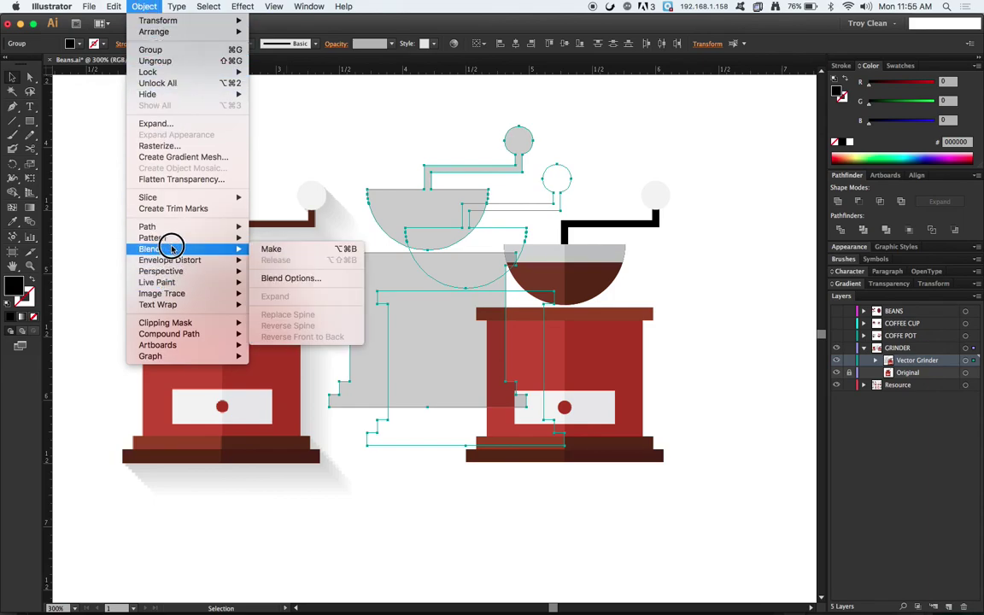
click(267, 250)
Step: Align the blended shadow with the vector grinder and send it to the back, behind the artwork
drag(517, 130, 656, 184)
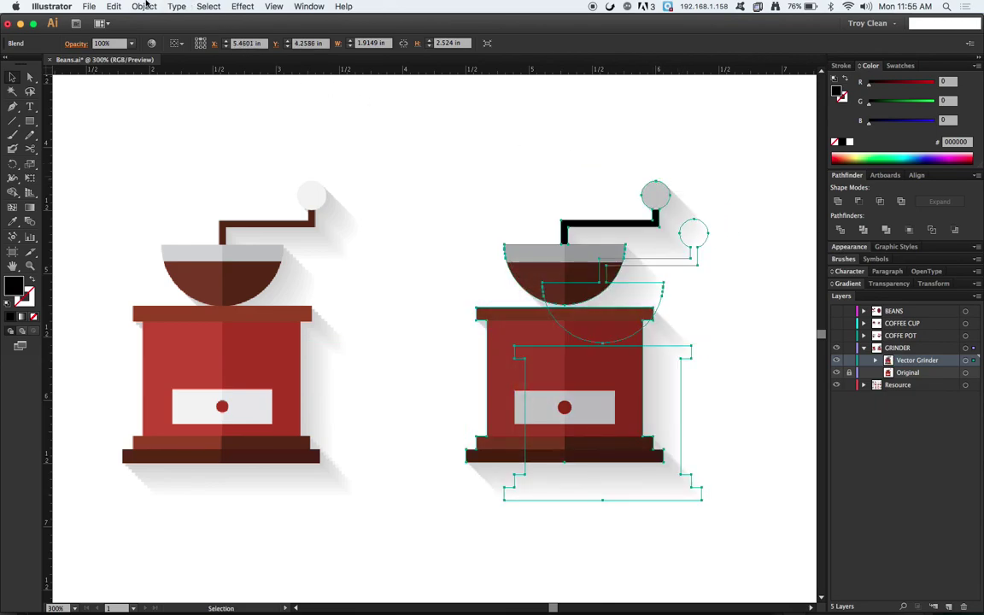
click(144, 6)
mouse_move(154, 33)
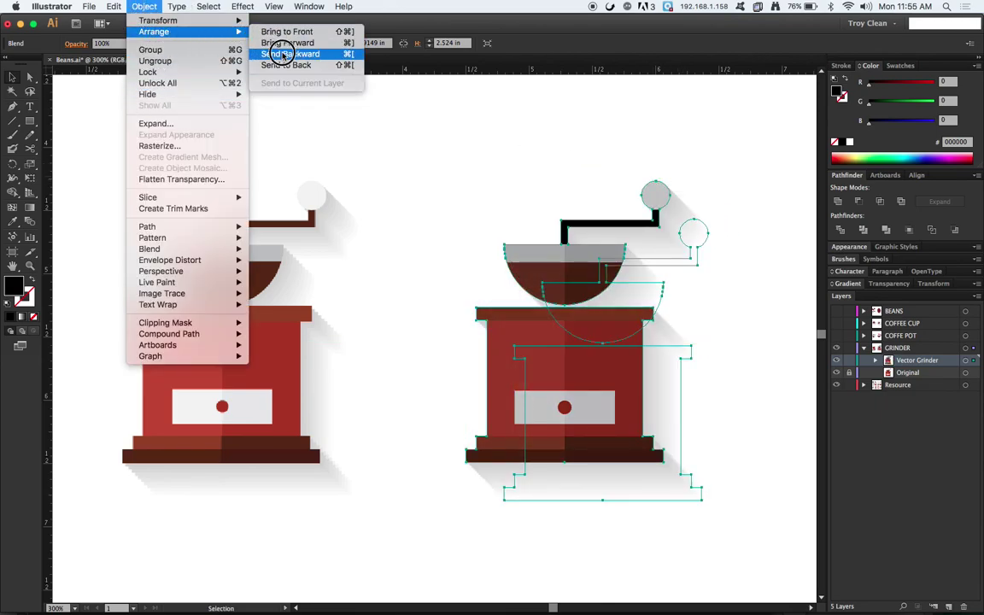
click(287, 65)
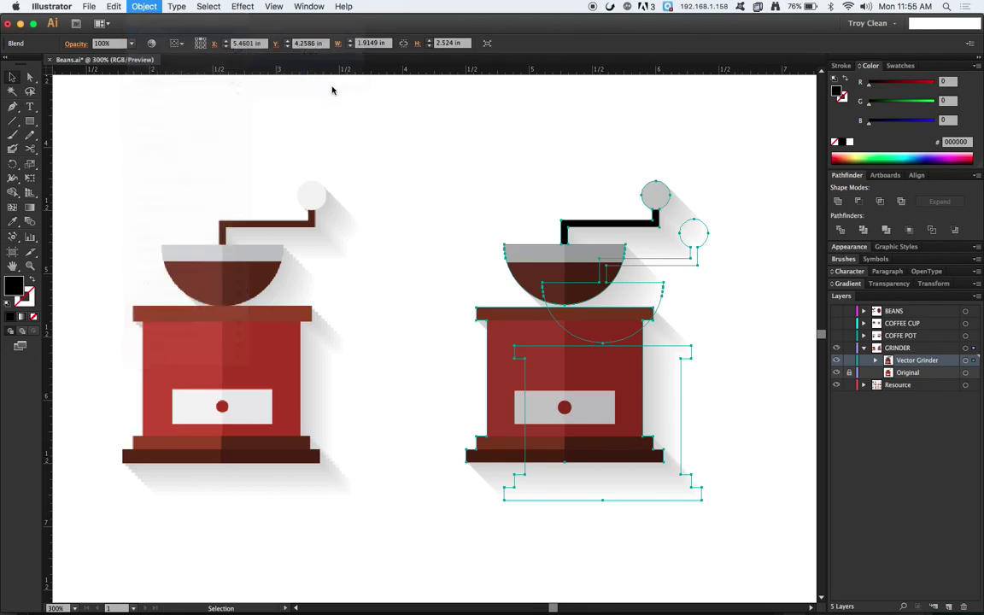
click(429, 136)
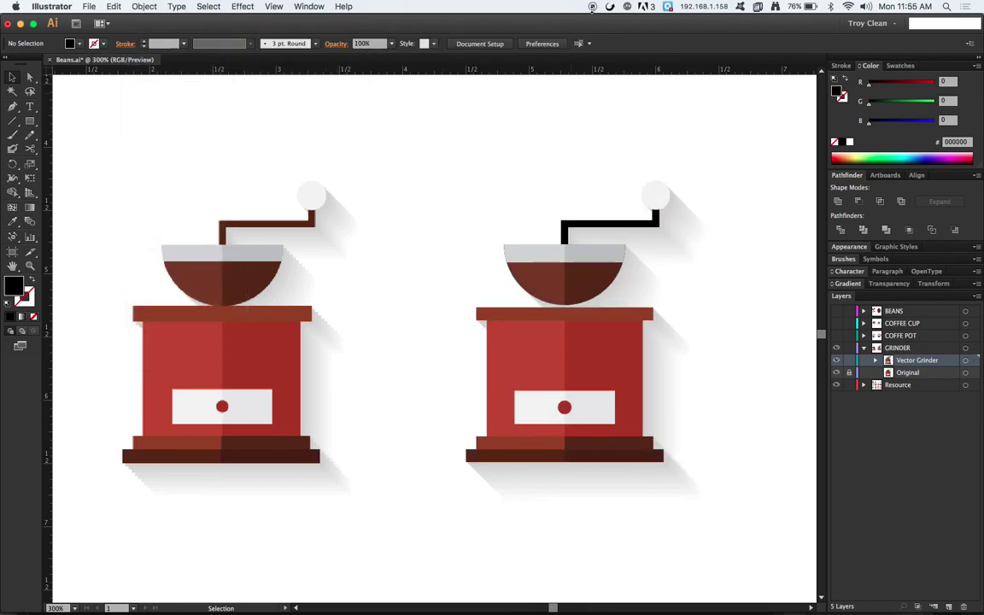